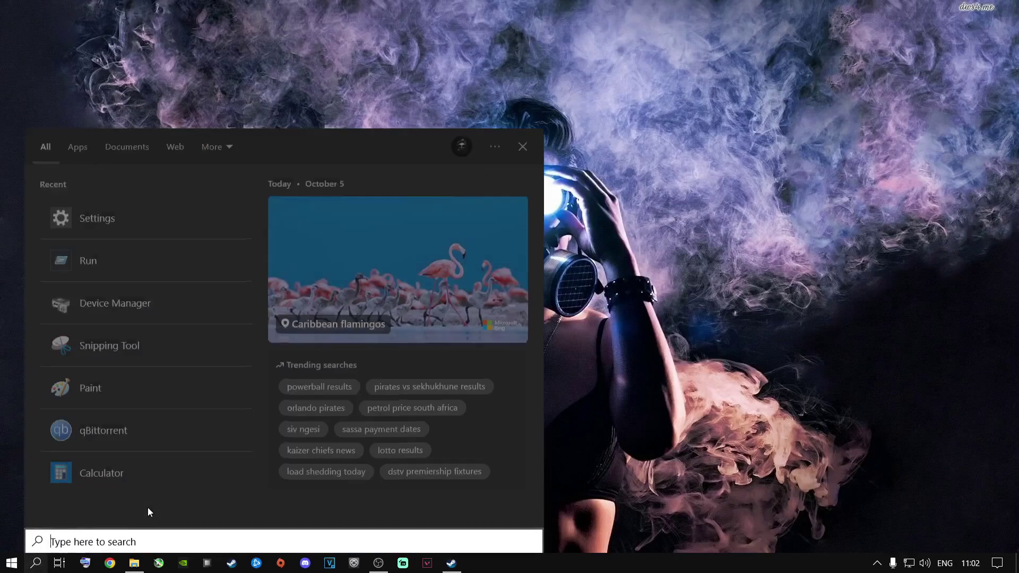
# Open Windows Settings and go to Privacy > Background apps.
pyautogui.write('settings')
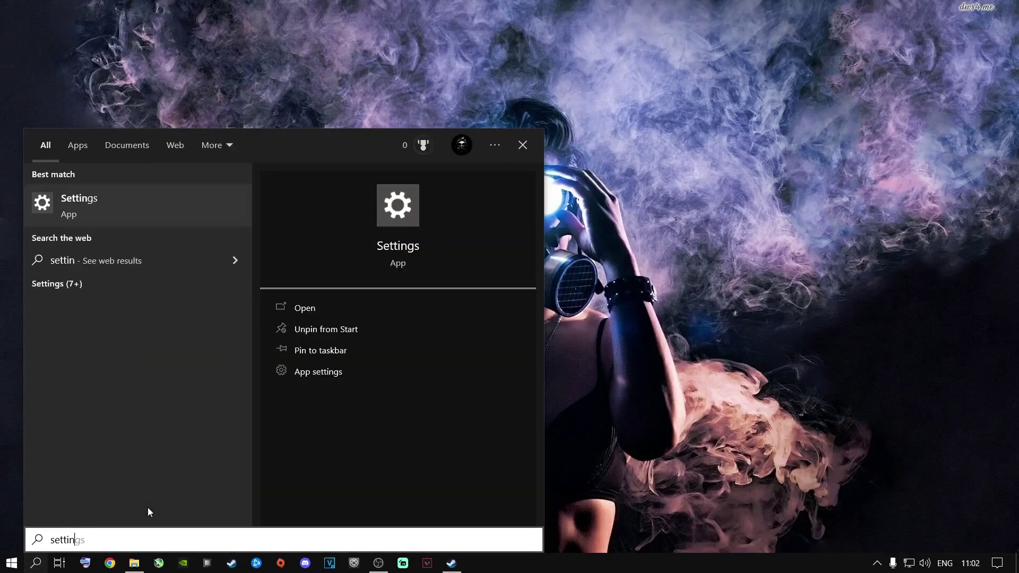
pyautogui.press('Return')
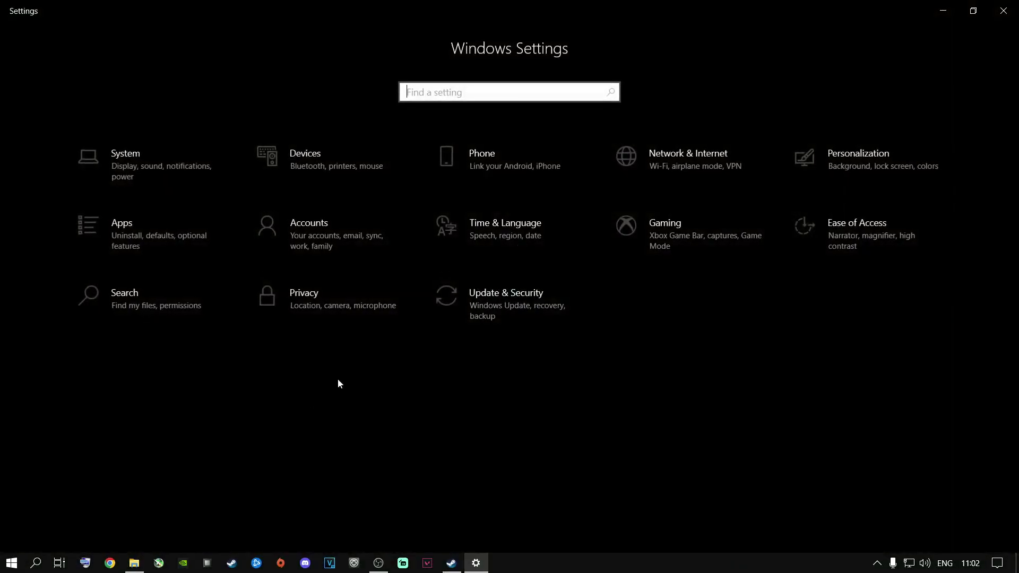
pyautogui.click(289, 301)
pyautogui.scroll(-10, 116, 346)
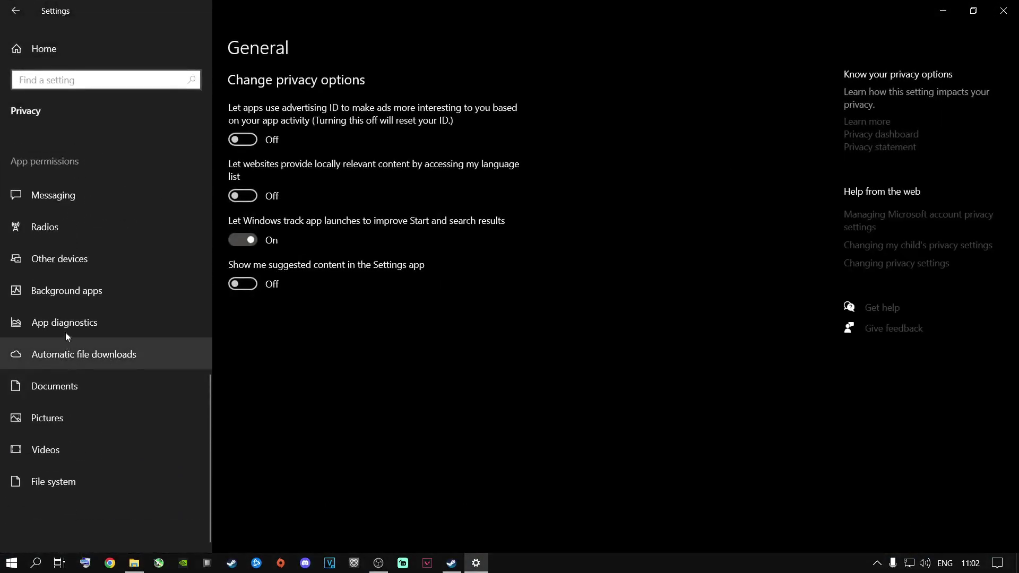
pyautogui.click(61, 297)
# Turn 'Let apps run in the background' Off and return to the Settings home.
pyautogui.click(243, 127)
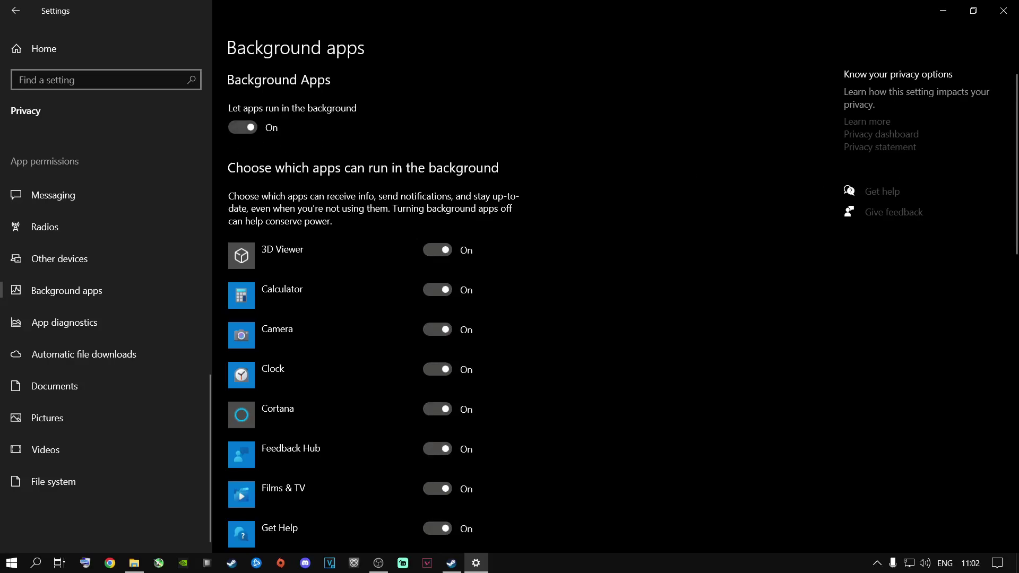
pyautogui.scroll(-5, 1009, 255)
pyautogui.moveTo(1010, 256); pyautogui.dragTo(815, 132)
pyautogui.click(241, 126)
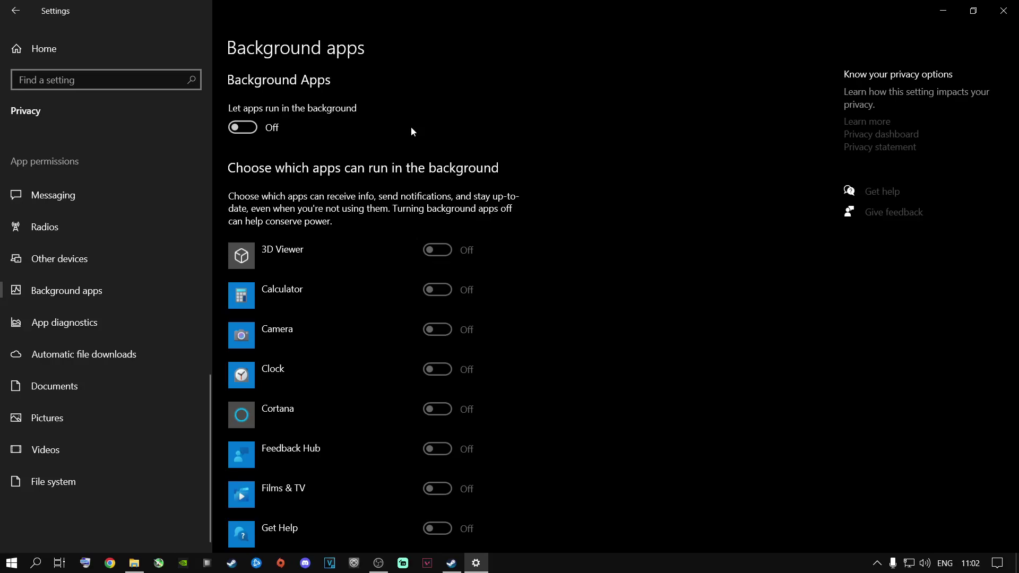
pyautogui.click(54, 52)
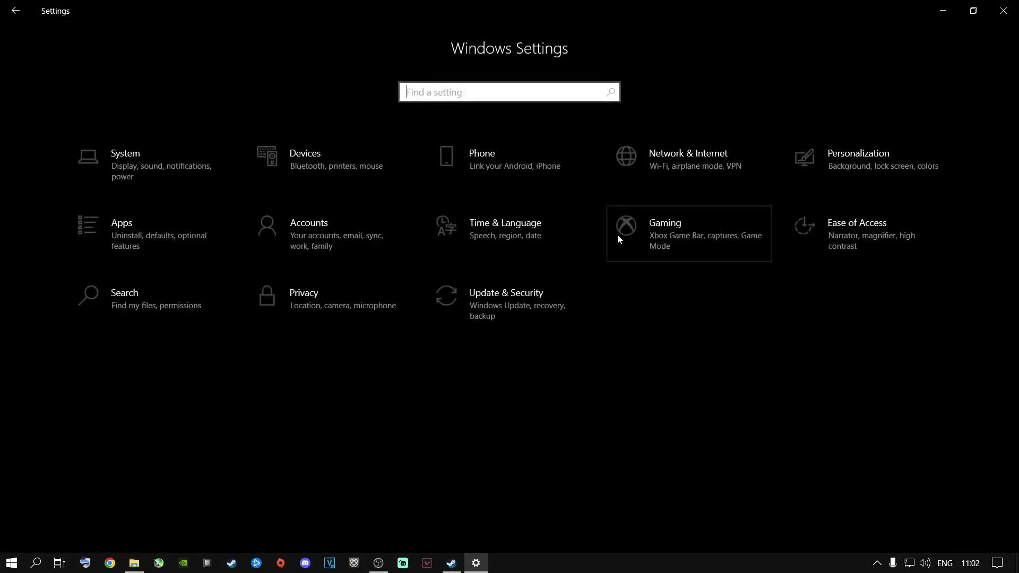
pyautogui.click(828, 172)
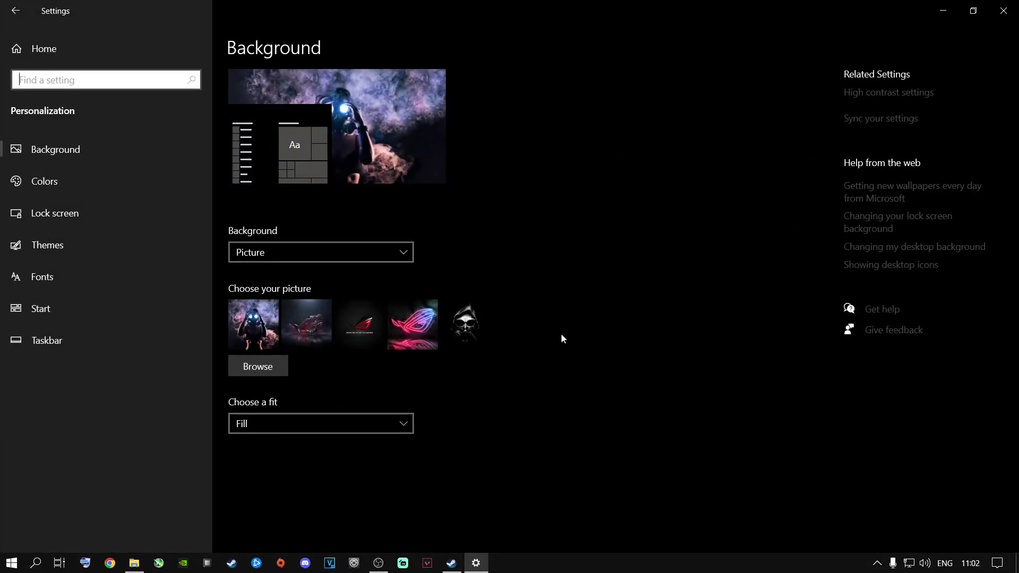
pyautogui.click(71, 180)
pyautogui.click(320, 254)
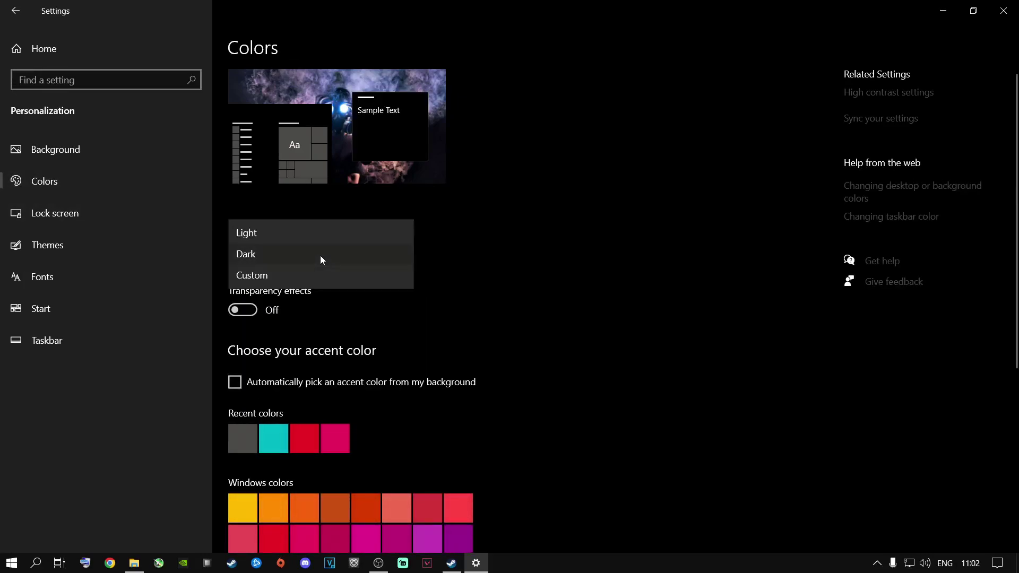
pyautogui.click(260, 233)
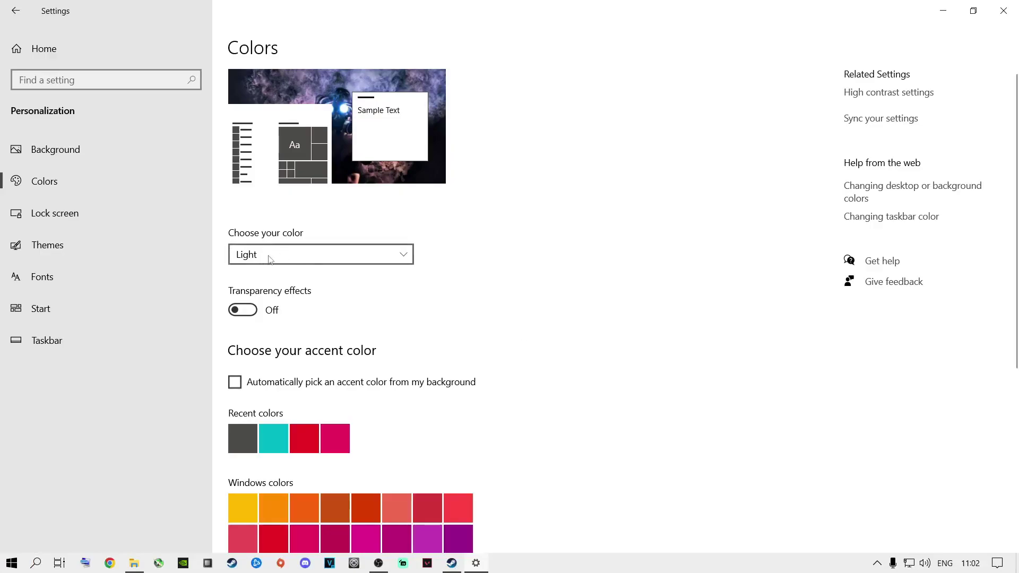
pyautogui.click(315, 259)
pyautogui.click(267, 273)
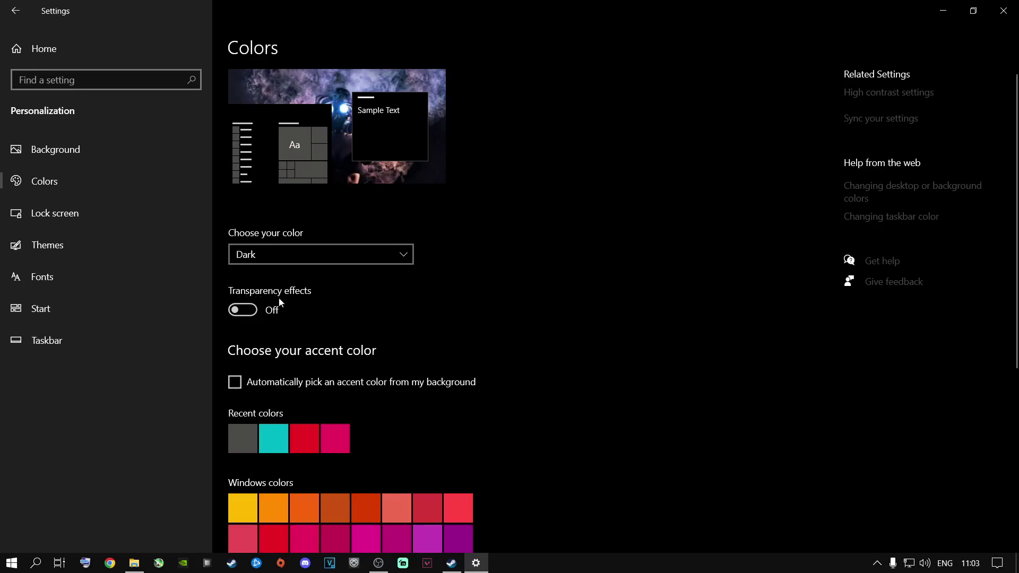
pyautogui.scroll(-5, 281, 307)
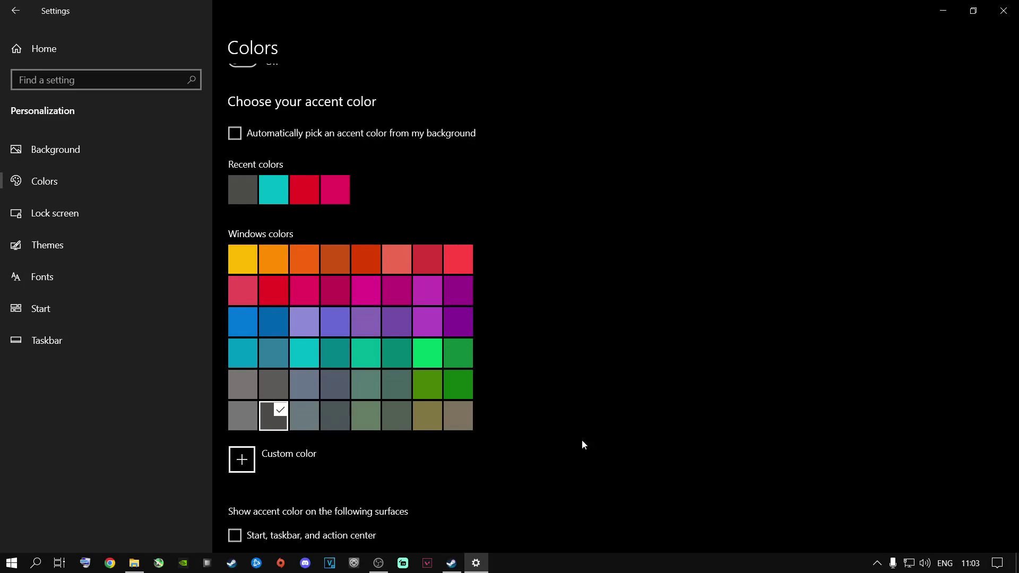
pyautogui.scroll(5, 583, 444)
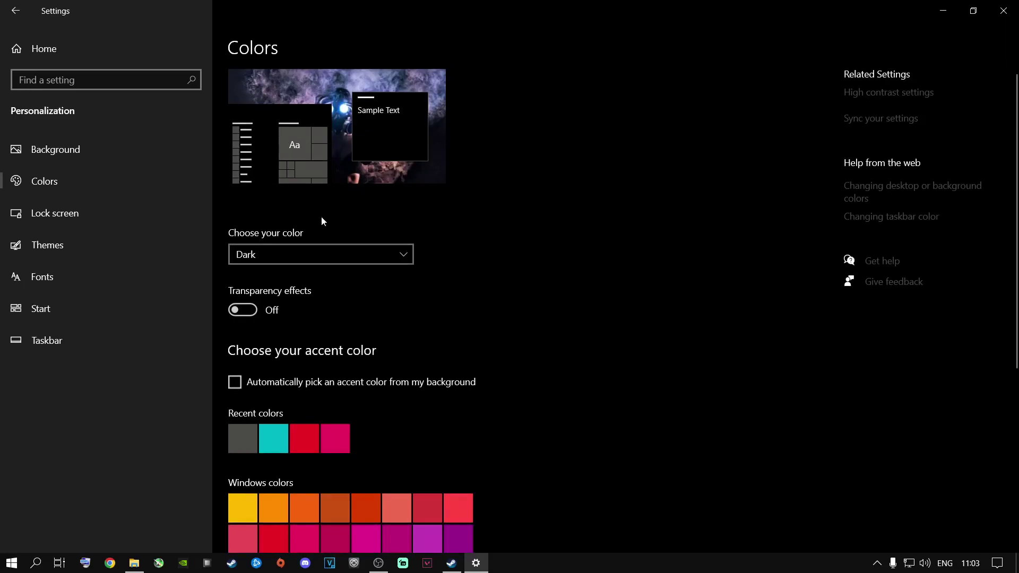
pyautogui.click(40, 51)
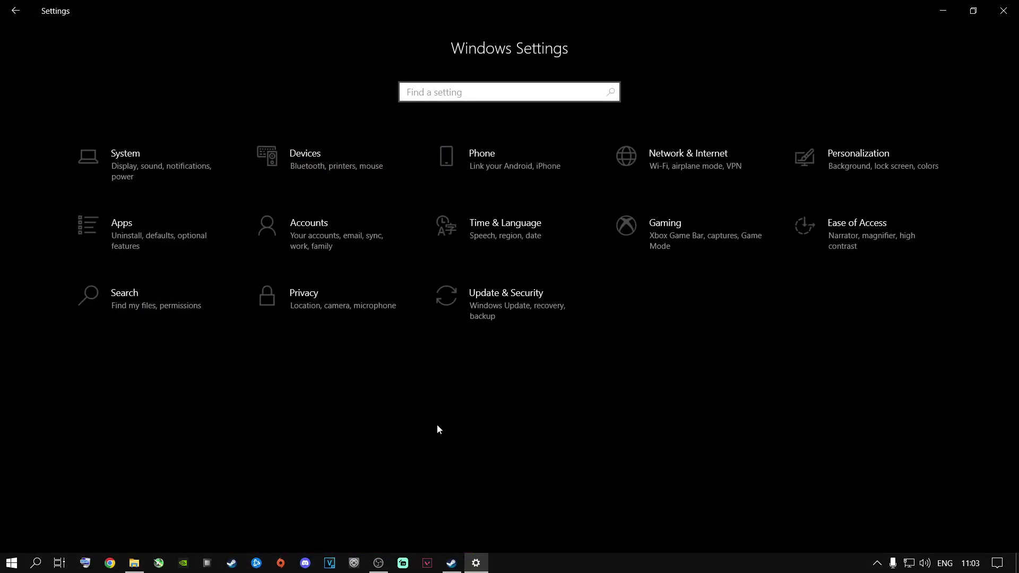
pyautogui.click(654, 229)
pyautogui.click(62, 214)
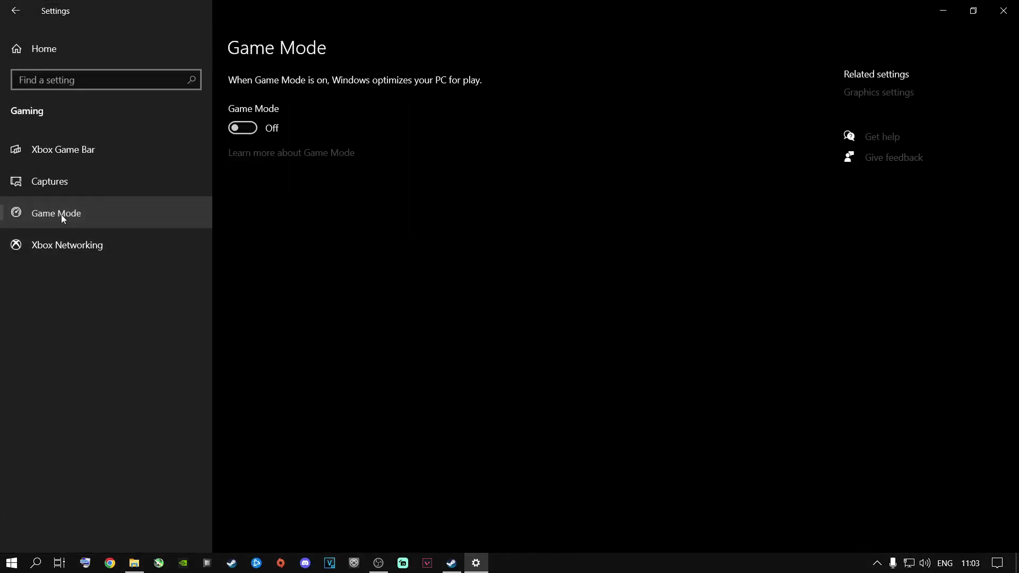
pyautogui.click(247, 132)
pyautogui.click(244, 131)
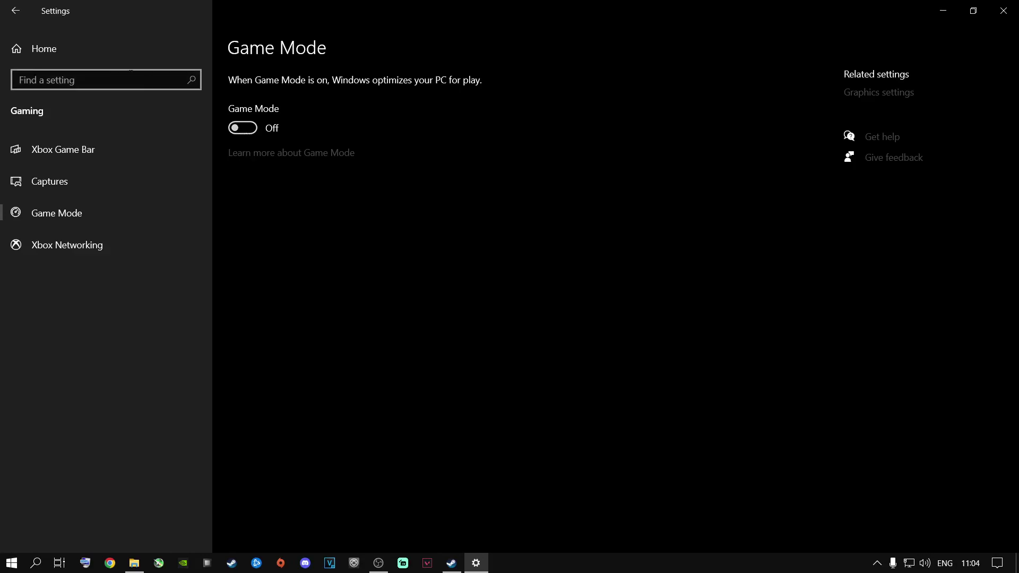
pyautogui.click(74, 56)
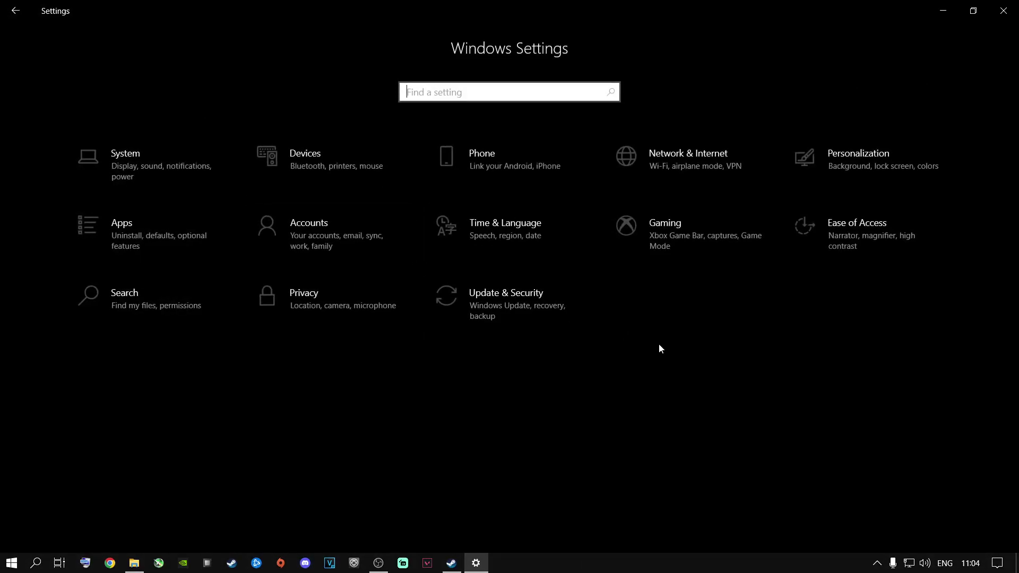
# Check for updates in Update & Security, confirm the PC is up to date, and close Settings.
pyautogui.click(488, 293)
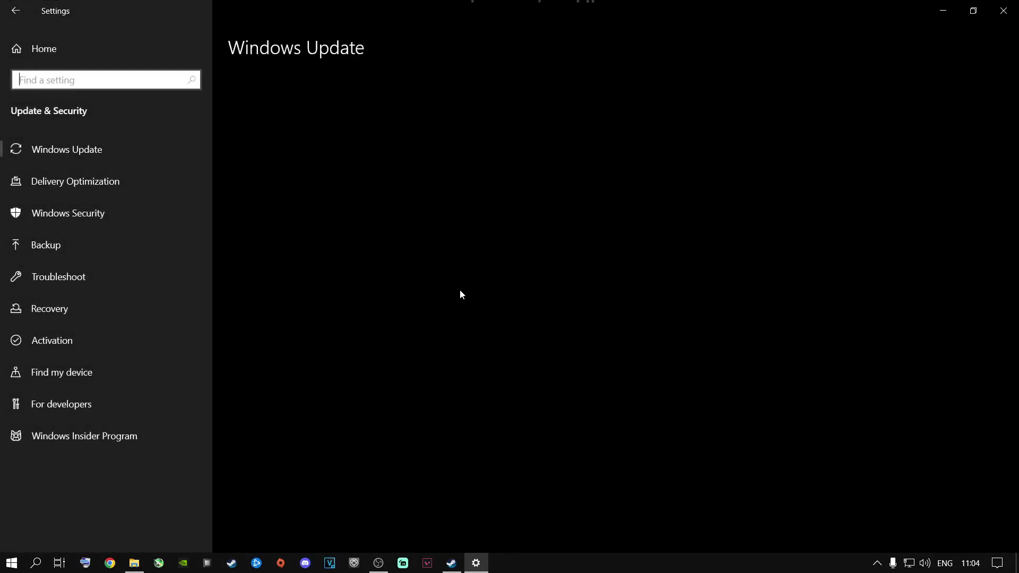
pyautogui.click(282, 126)
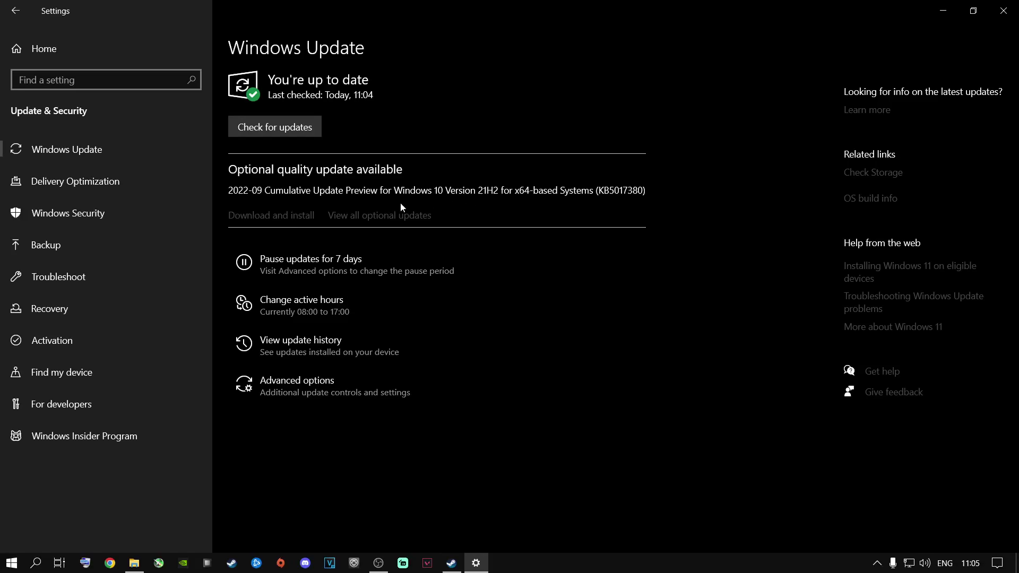
pyautogui.click(1004, 10)
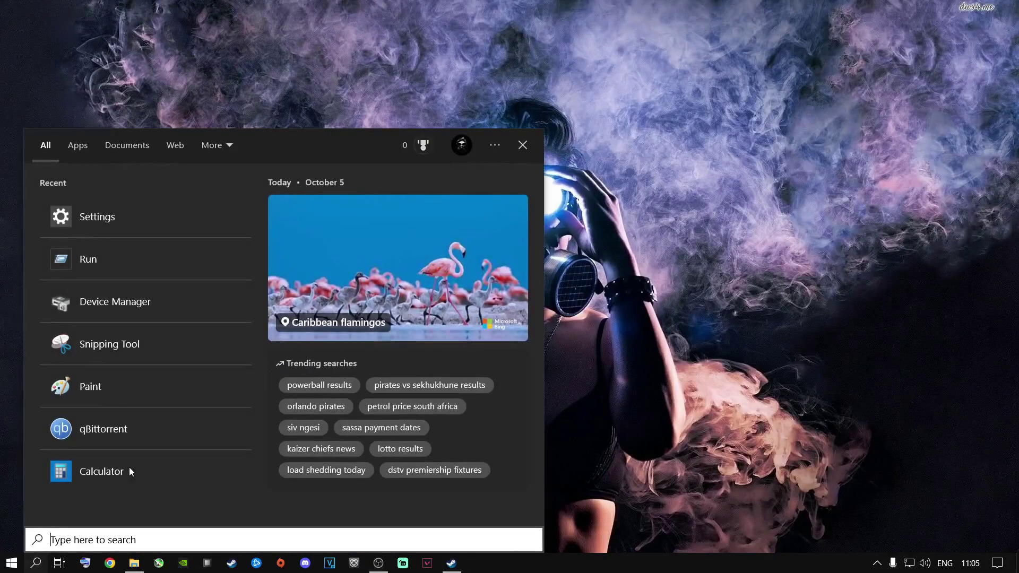
# Go from the 'edit power plan' search result to Power Options' Create a power plan page.
pyautogui.write('edit power plan')
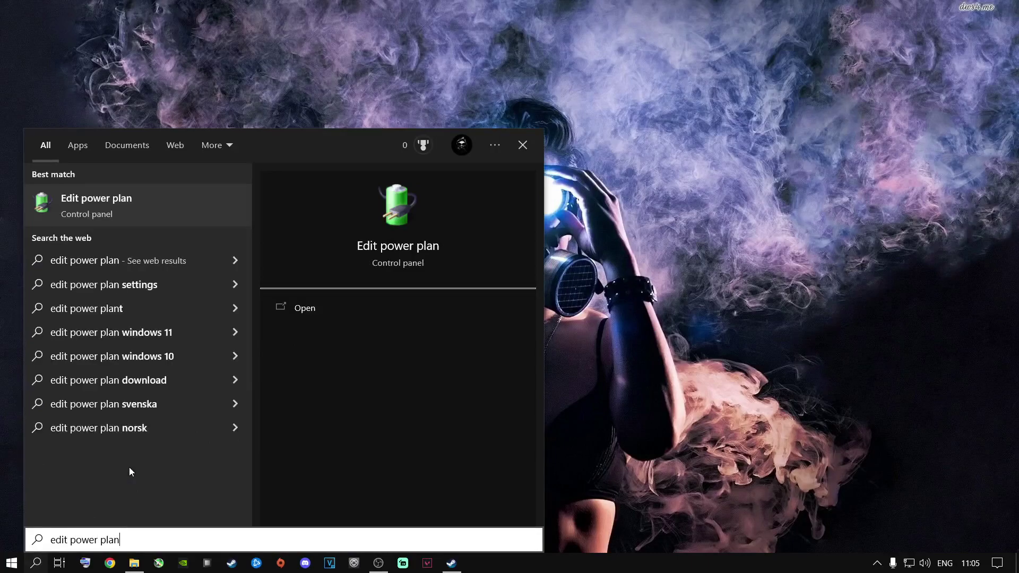
pyautogui.press('Return')
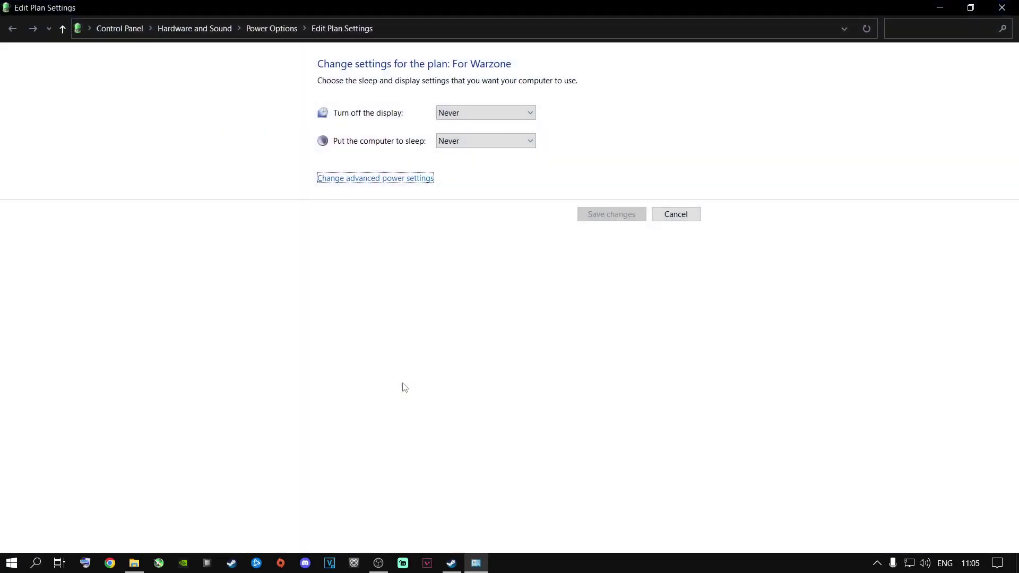
pyautogui.click(271, 29)
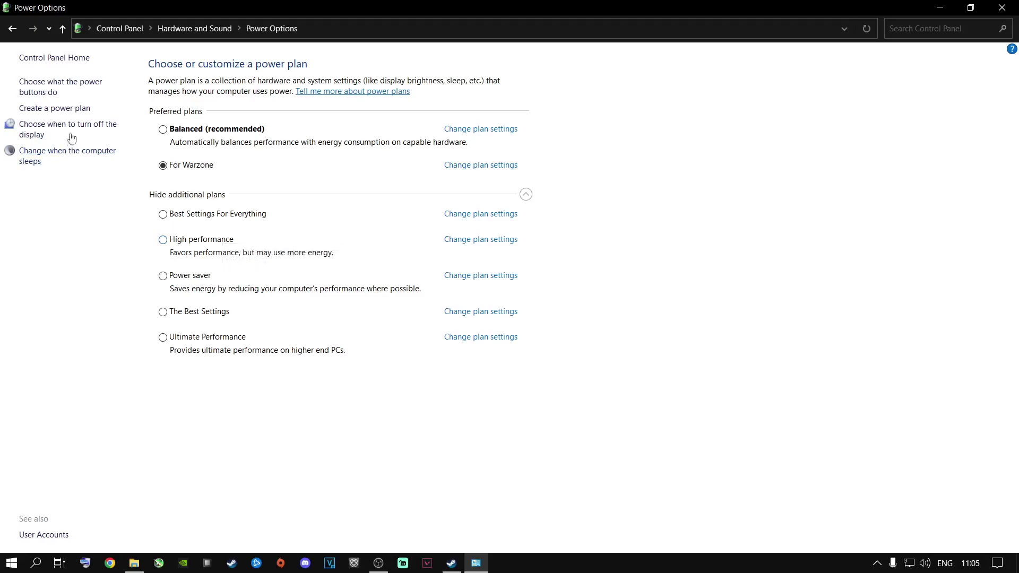
pyautogui.click(47, 112)
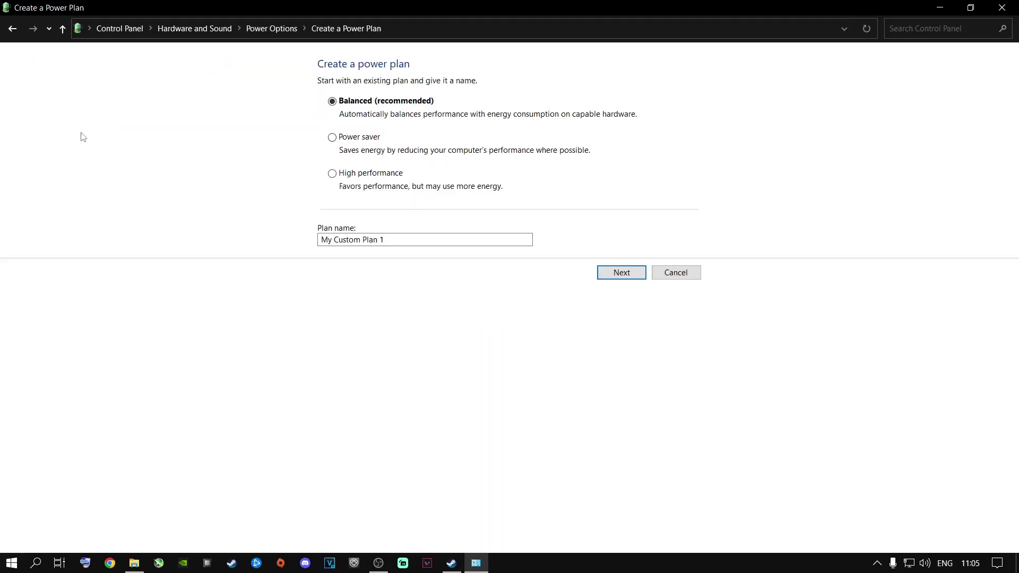
# Create a High performance-based power plan named 'The Best Settings For Games'.
pyautogui.click(332, 173)
pyautogui.click(389, 234)
pyautogui.hotkey('ctrl', 'a')
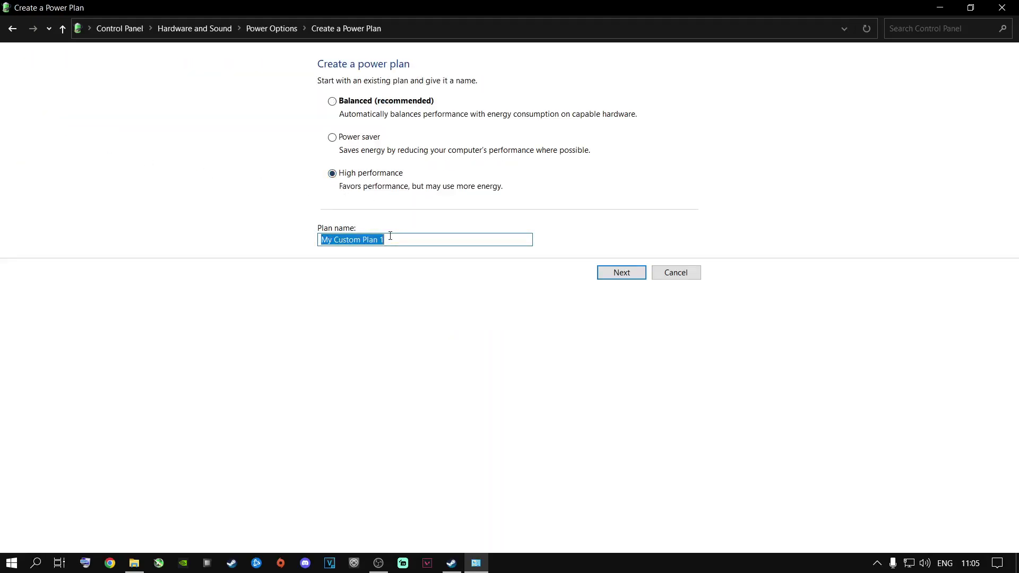
pyautogui.press('BackSpace')
pyautogui.write('The B')
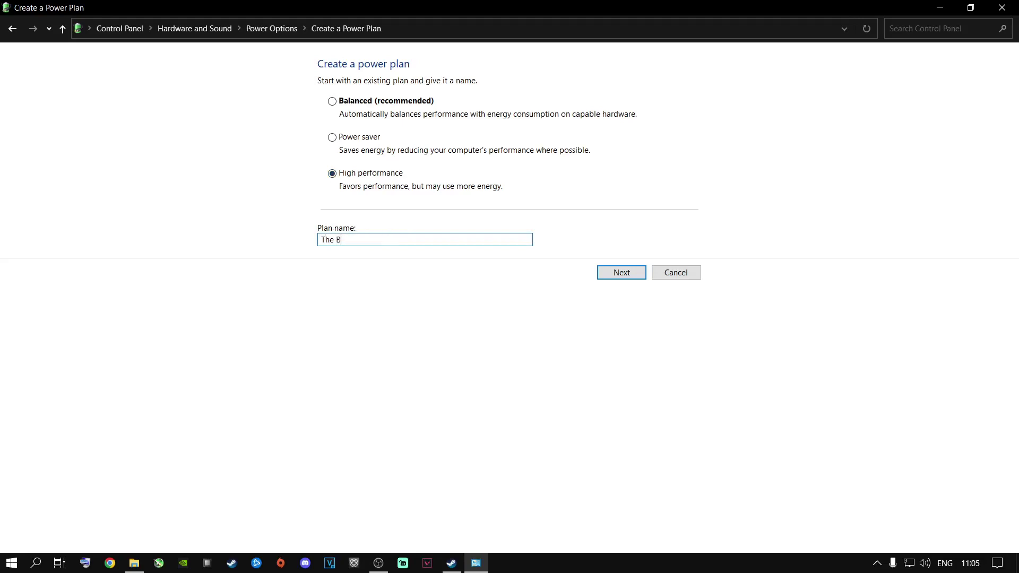
pyautogui.write('est Settings For Games')
pyautogui.click(626, 276)
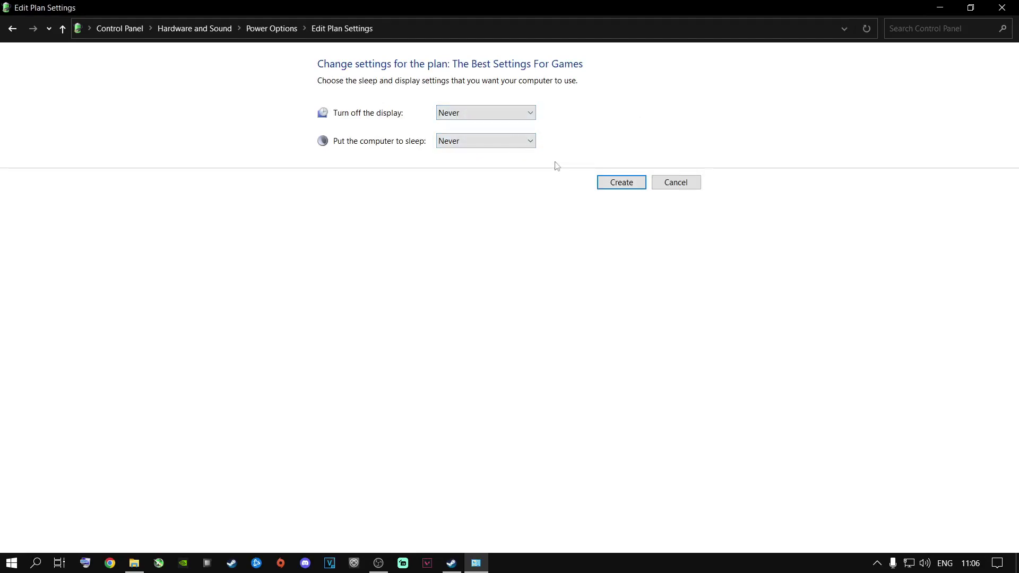
pyautogui.click(610, 182)
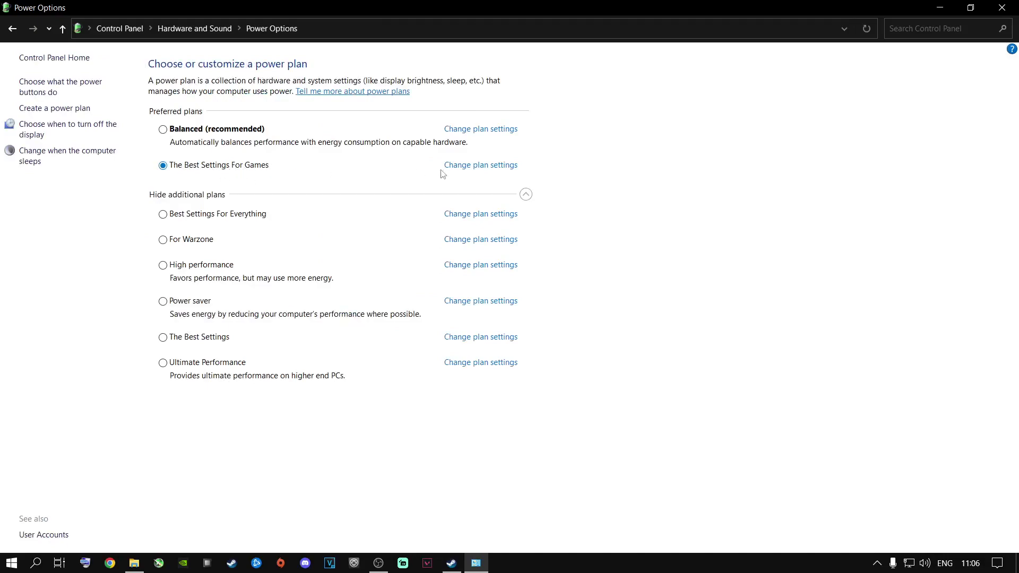
# In the plan's advanced power settings, set the hard disk turn-off time to 0 (Never).
pyautogui.click(476, 168)
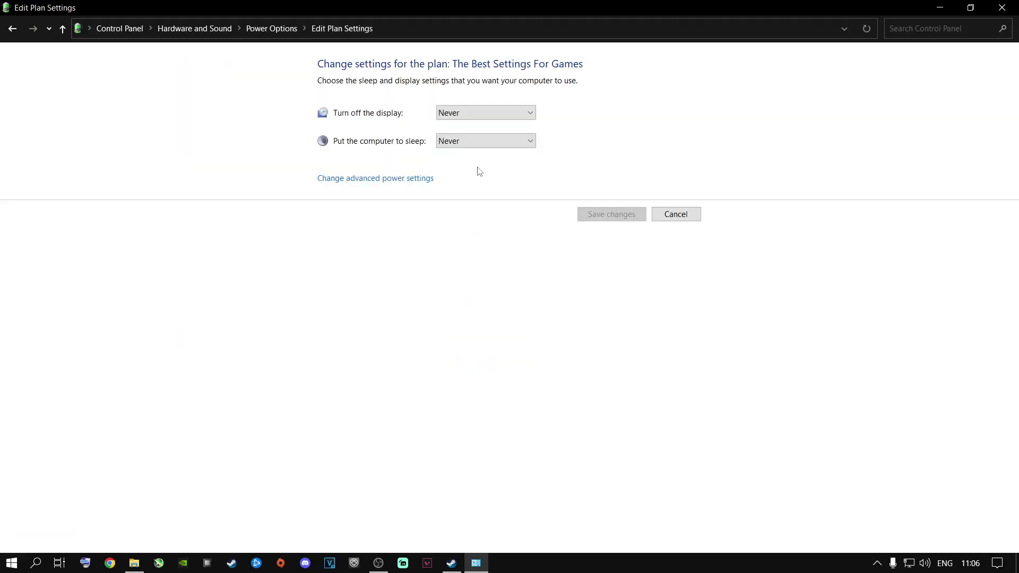
pyautogui.click(369, 181)
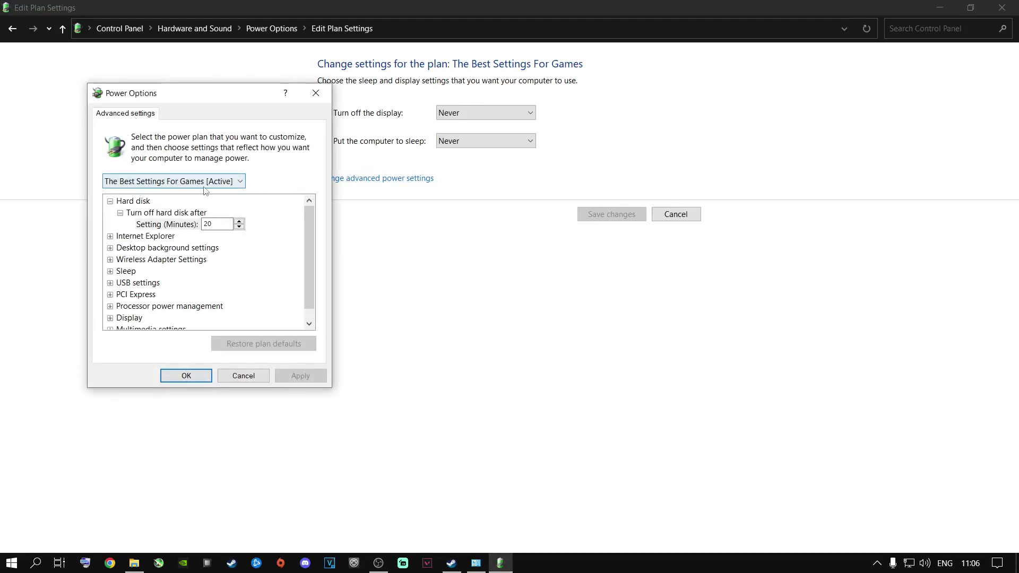
pyautogui.click(223, 224)
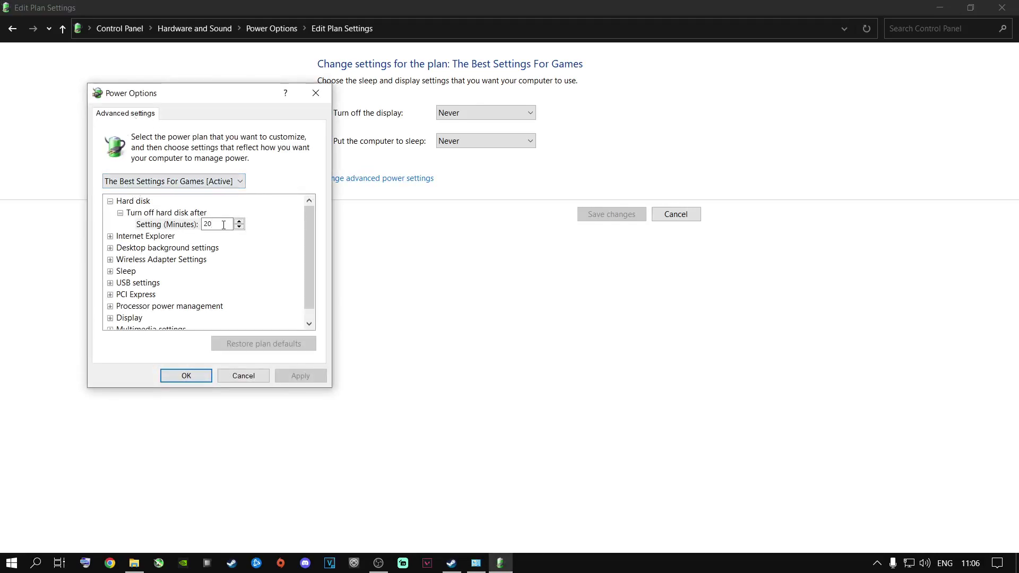
pyautogui.press('BackSpace')
pyautogui.press('BackSpace')
pyautogui.write('0')
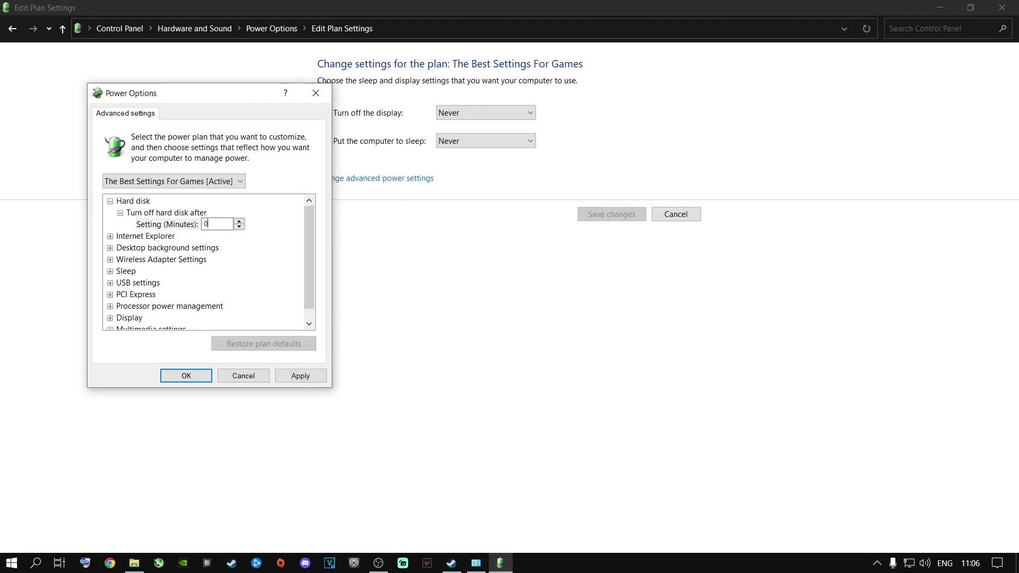
pyautogui.click(150, 238)
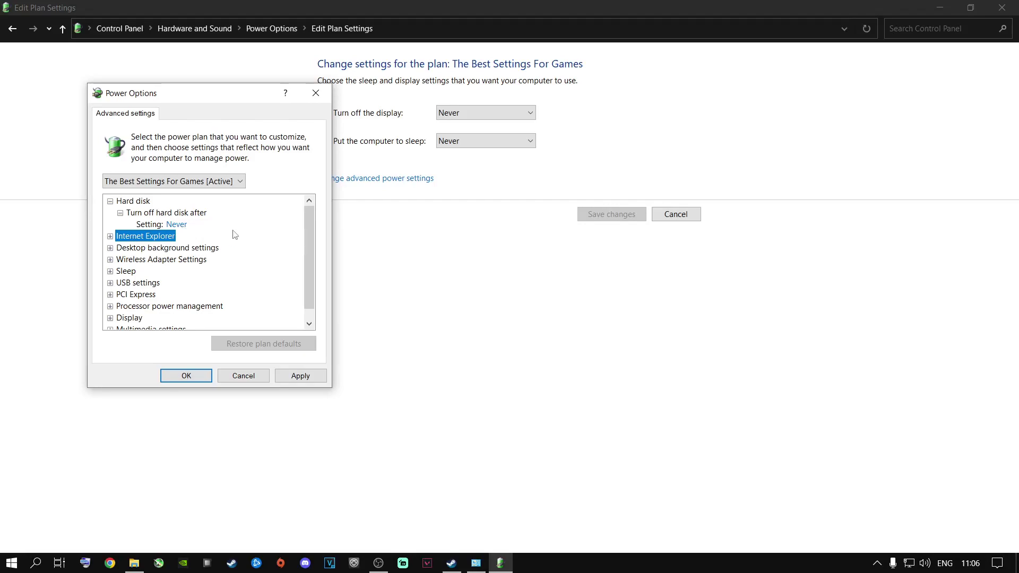
# Set minimum and maximum processor state to 100% and apply the changes.
pyautogui.scroll(-1, 308, 231)
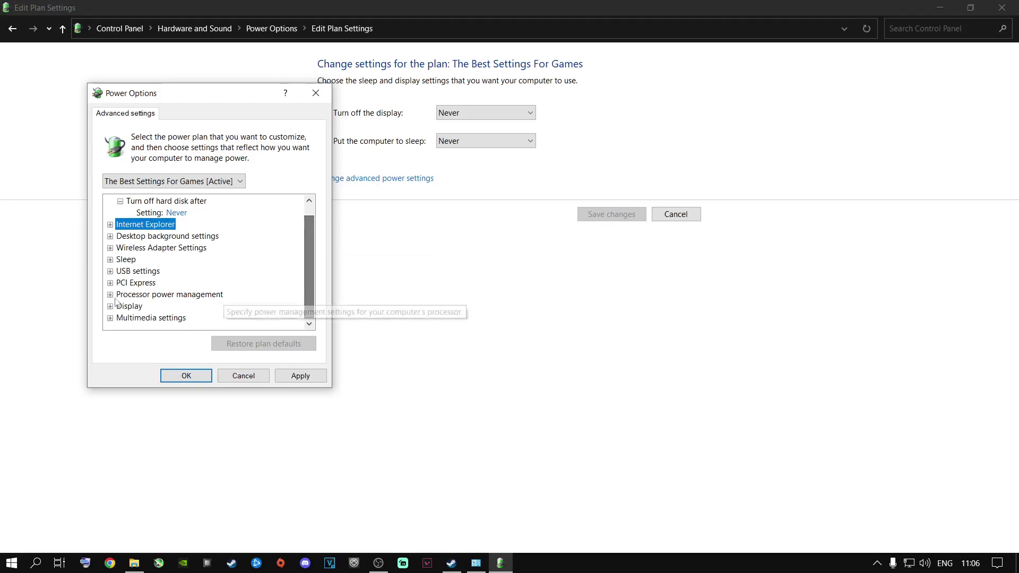
pyautogui.click(110, 295)
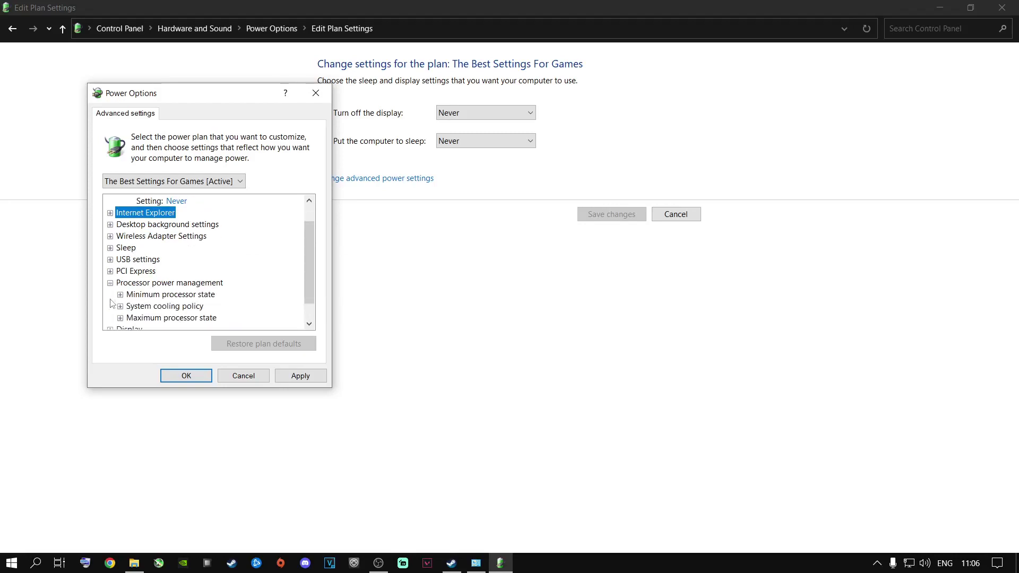
pyautogui.click(121, 295)
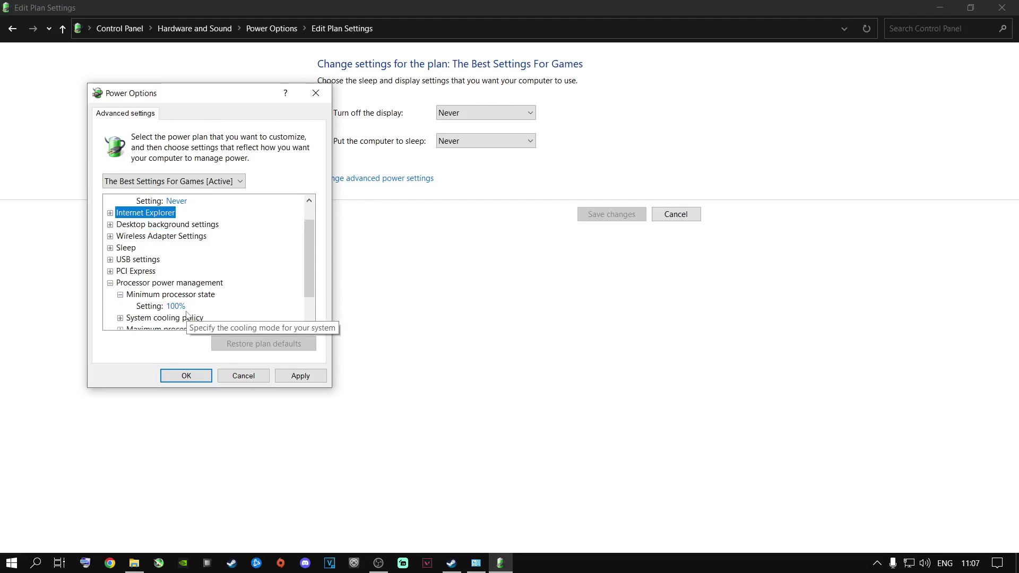
pyautogui.scroll(-1, 178, 301)
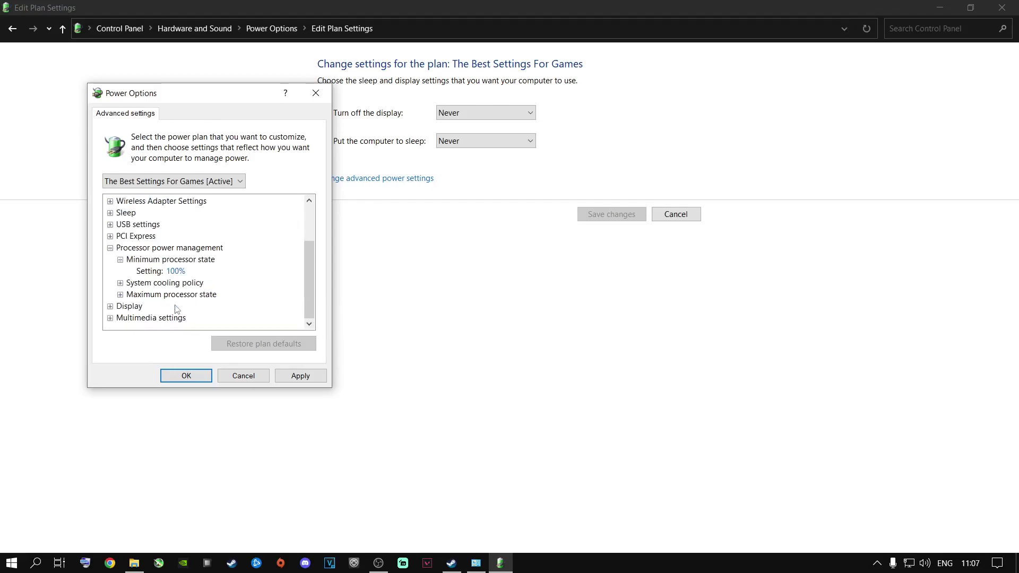
pyautogui.click(176, 272)
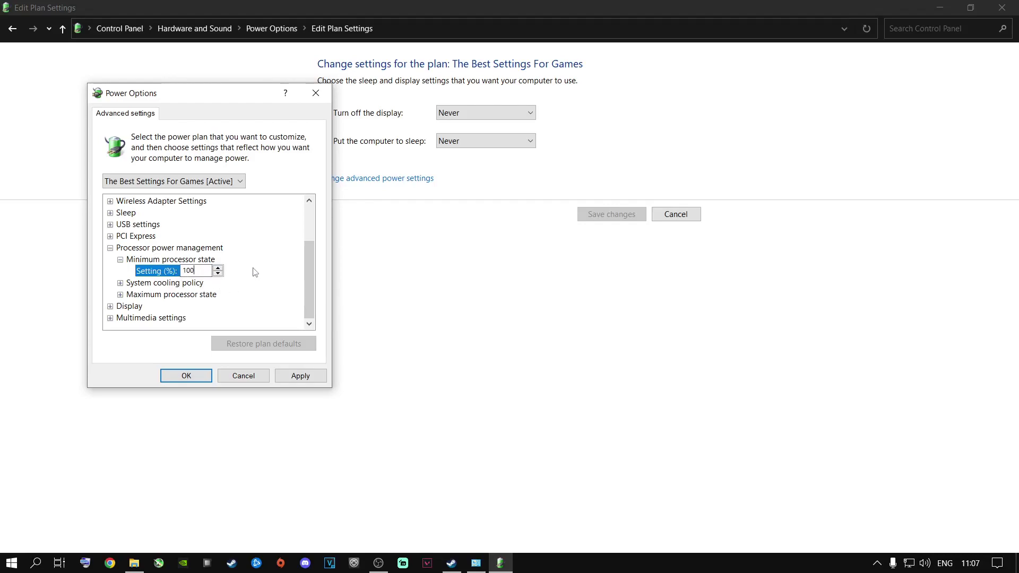
pyautogui.click(147, 285)
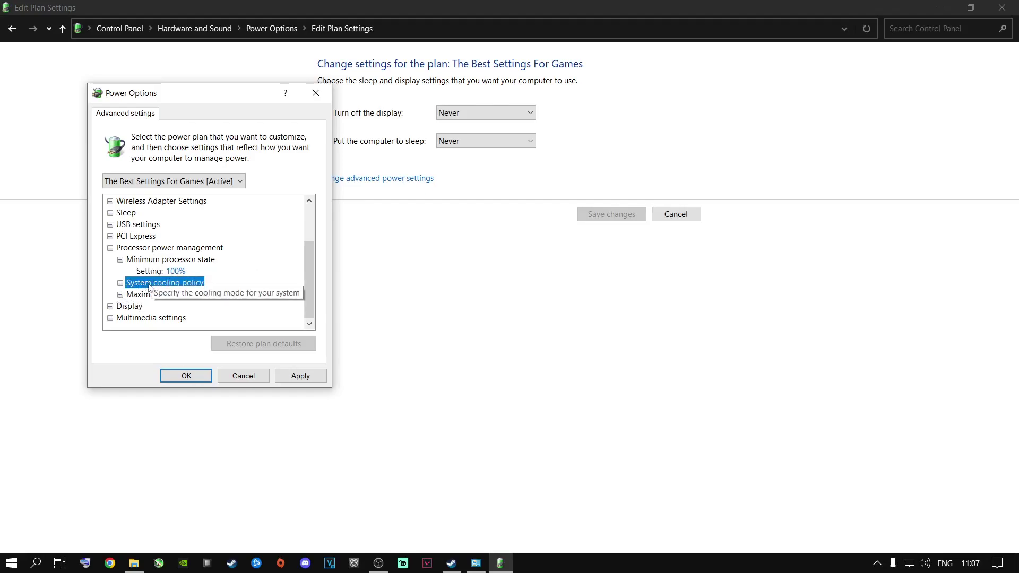
pyautogui.click(120, 295)
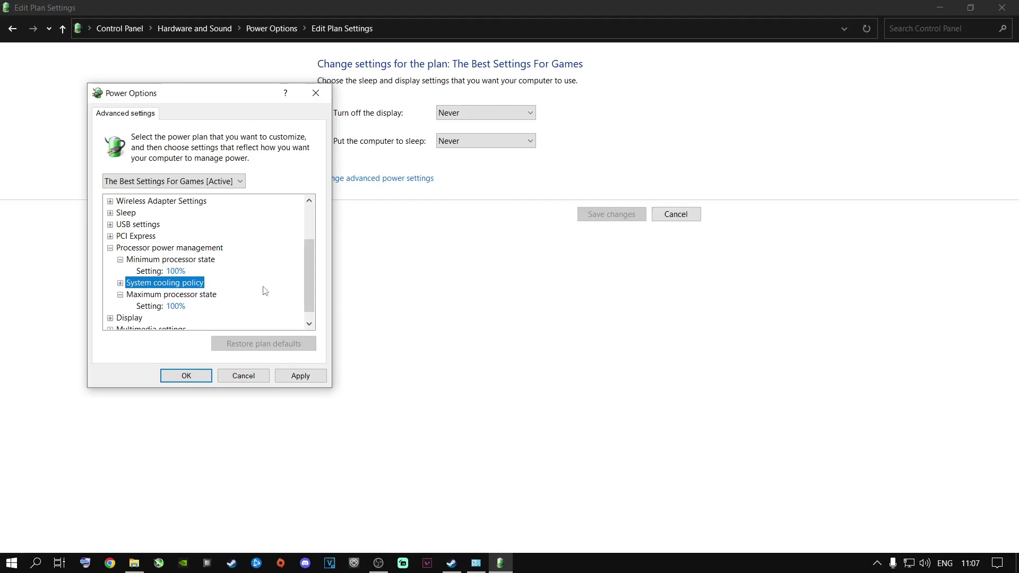
pyautogui.click(298, 376)
# Close the advanced settings with OK and return to the Power Options plan list.
pyautogui.click(195, 377)
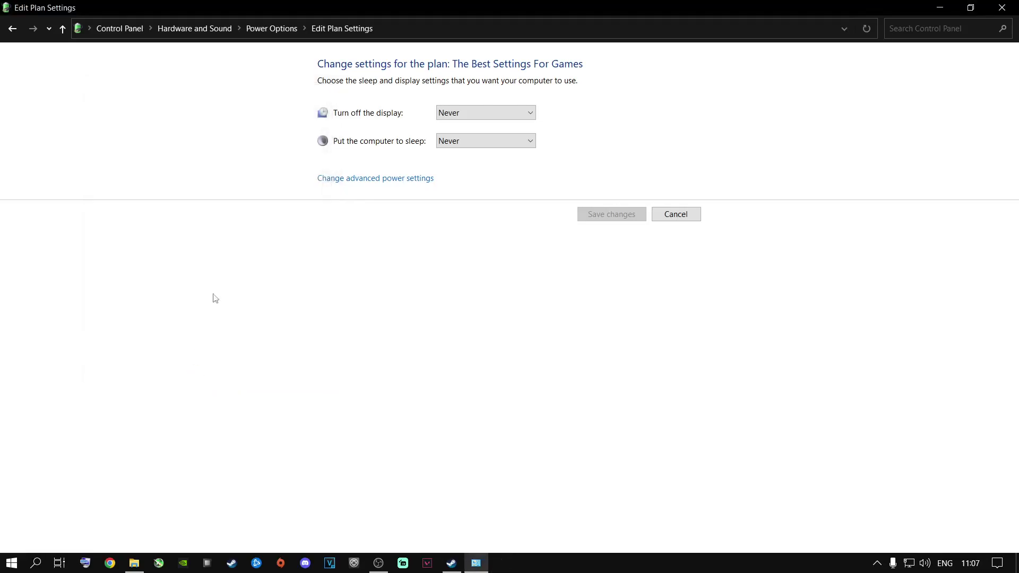
pyautogui.click(265, 29)
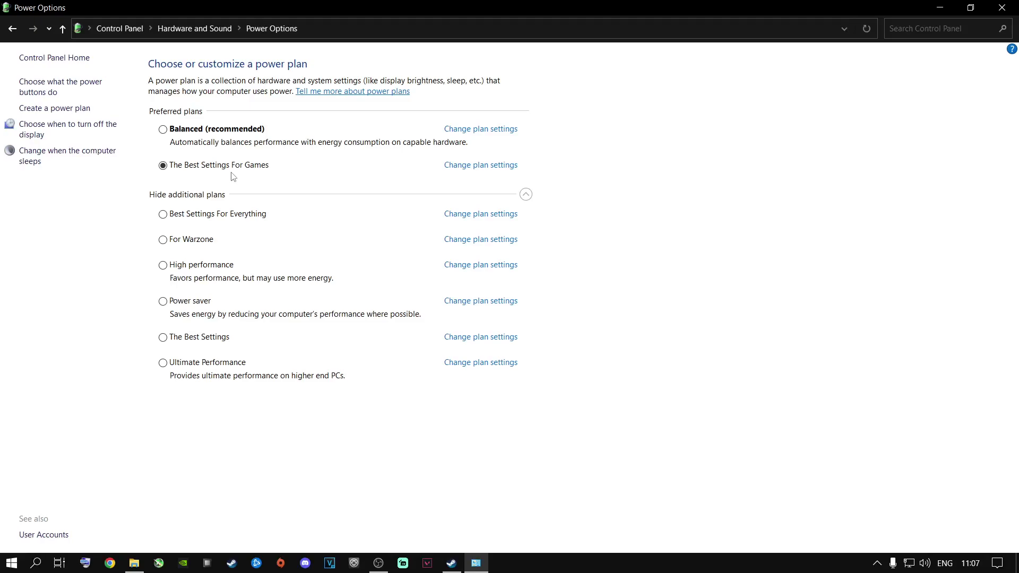
# Close Power Options and open Graphics settings by searching 'graphics settings'.
pyautogui.click(1002, 7)
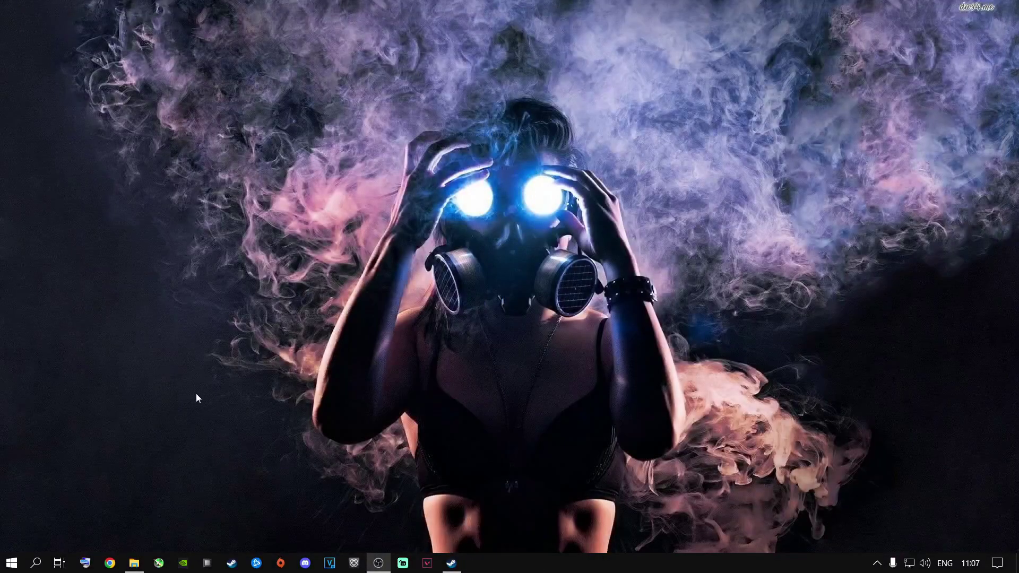
pyautogui.click(33, 564)
pyautogui.write('g')
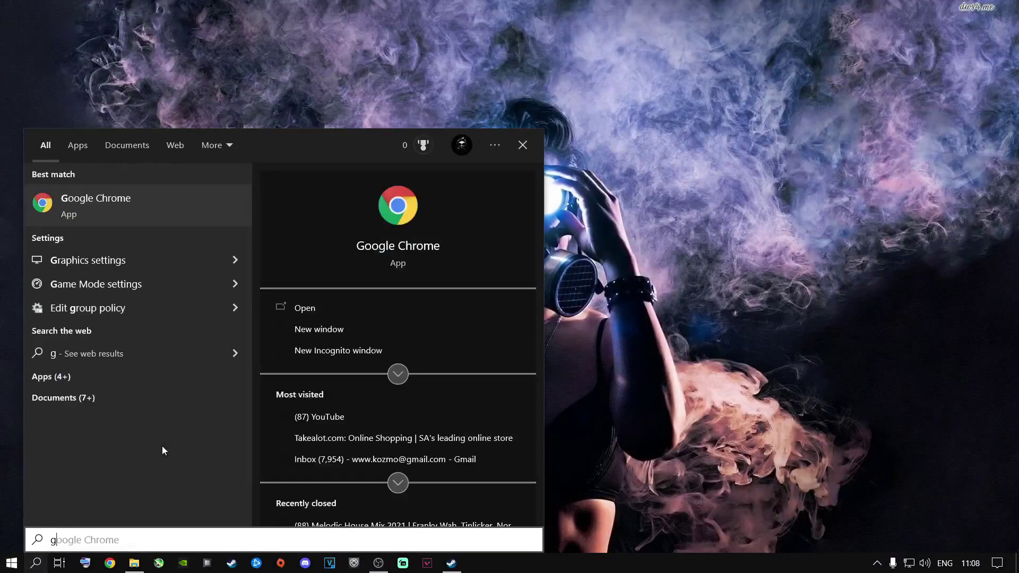
pyautogui.write('raphics settings')
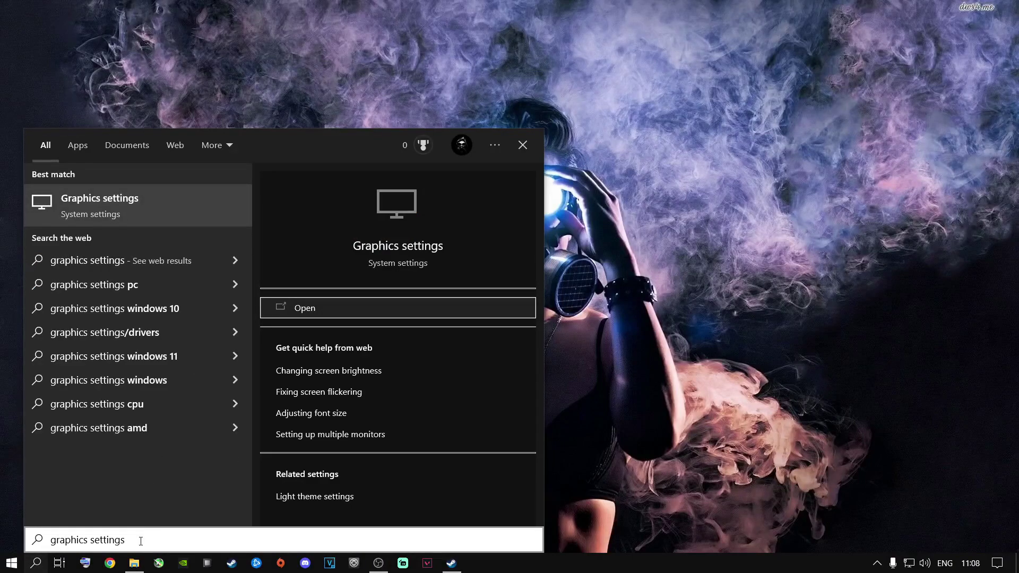
pyautogui.click(127, 209)
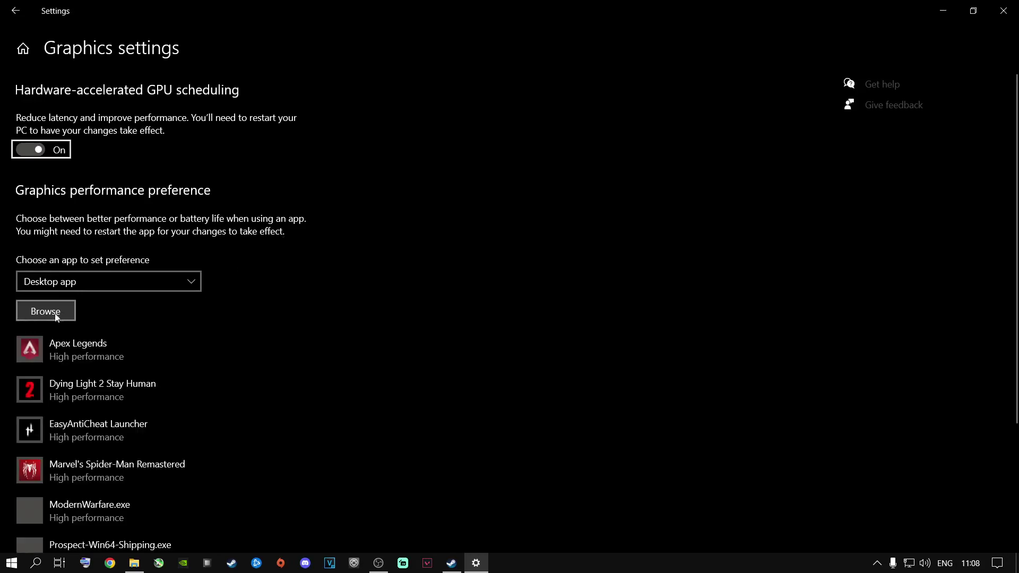
pyautogui.scroll(-3, 82, 362)
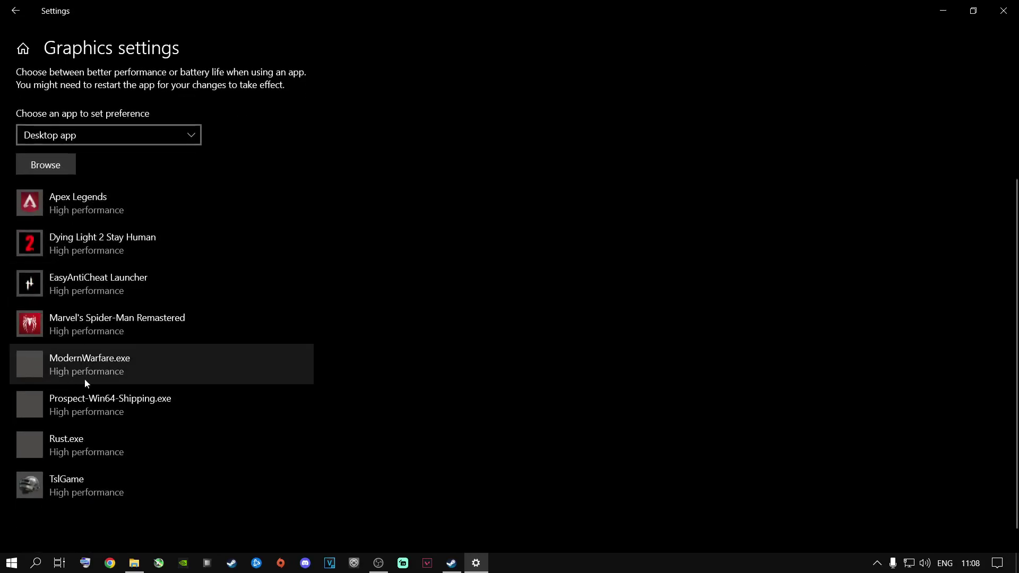
pyautogui.scroll(3, 85, 412)
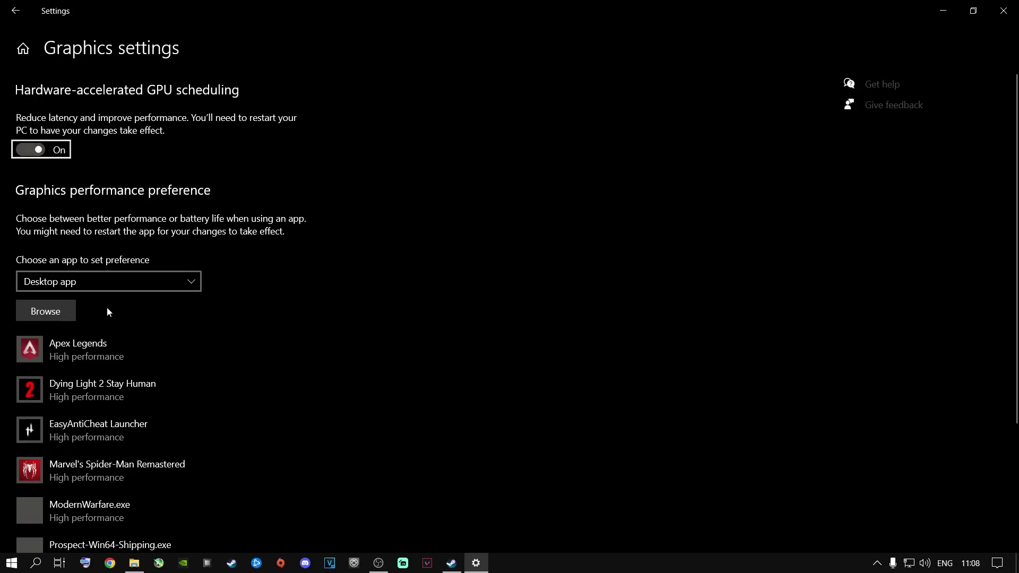
pyautogui.scroll(-3, 101, 354)
pyautogui.scroll(3, 85, 356)
pyautogui.click(59, 315)
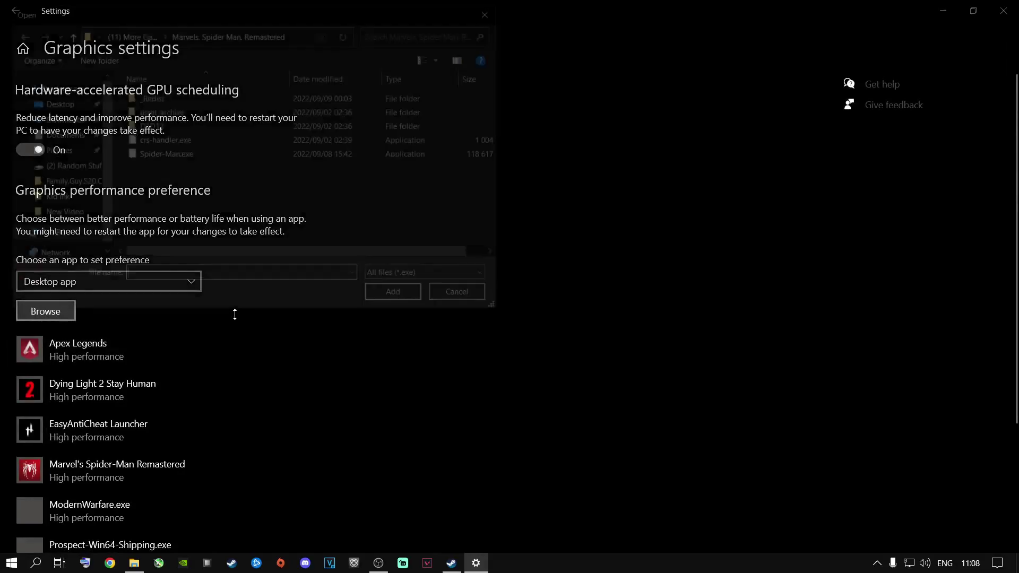
# Browse to E:\Steam Install\steamapps\common\Among Us and add Among Us.exe to the Graphics list.
pyautogui.click(65, 240)
pyautogui.scroll(-1, 234, 219)
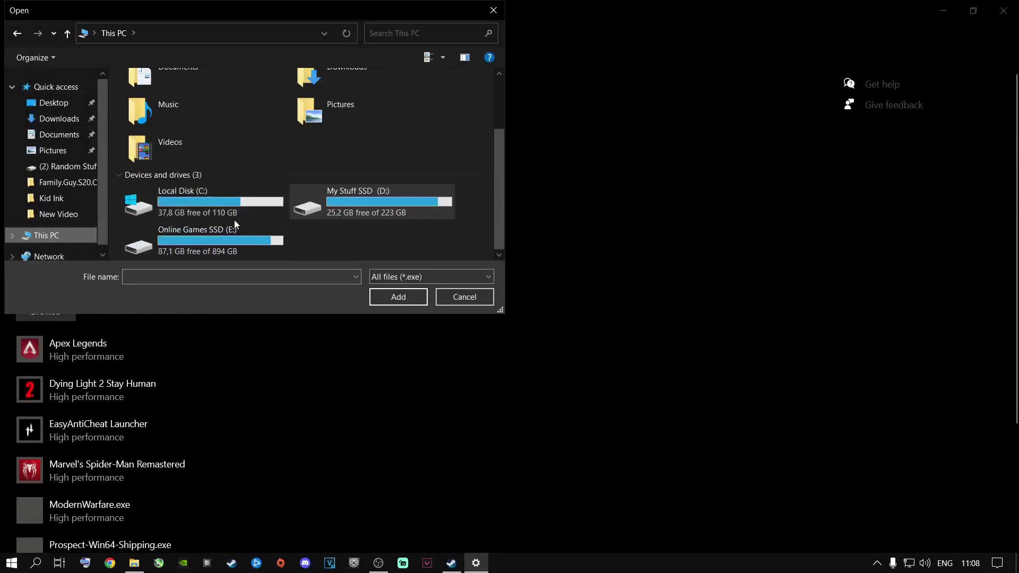
pyautogui.doubleClick(183, 240)
pyautogui.doubleClick(155, 169)
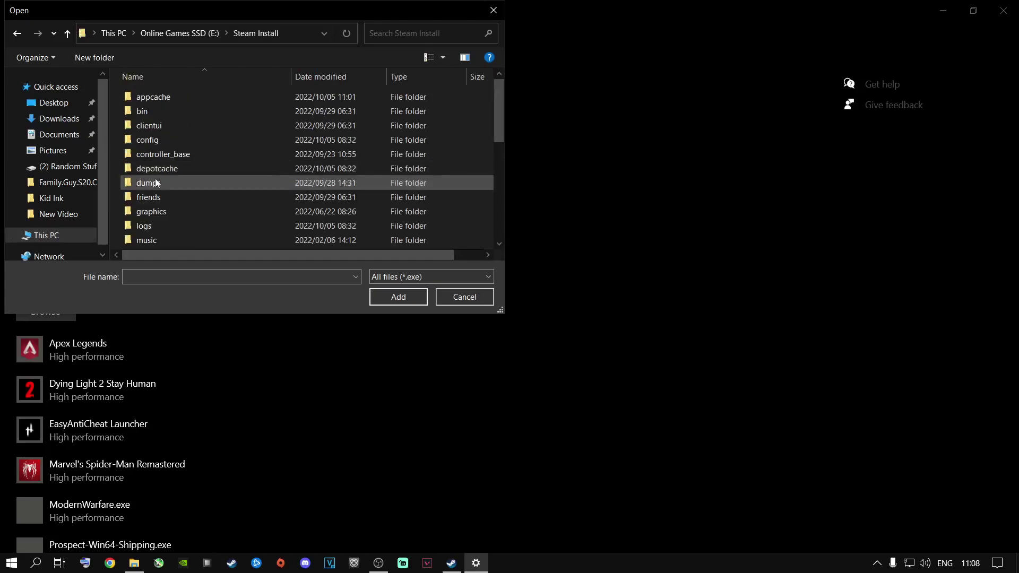
pyautogui.scroll(-3, 173, 194)
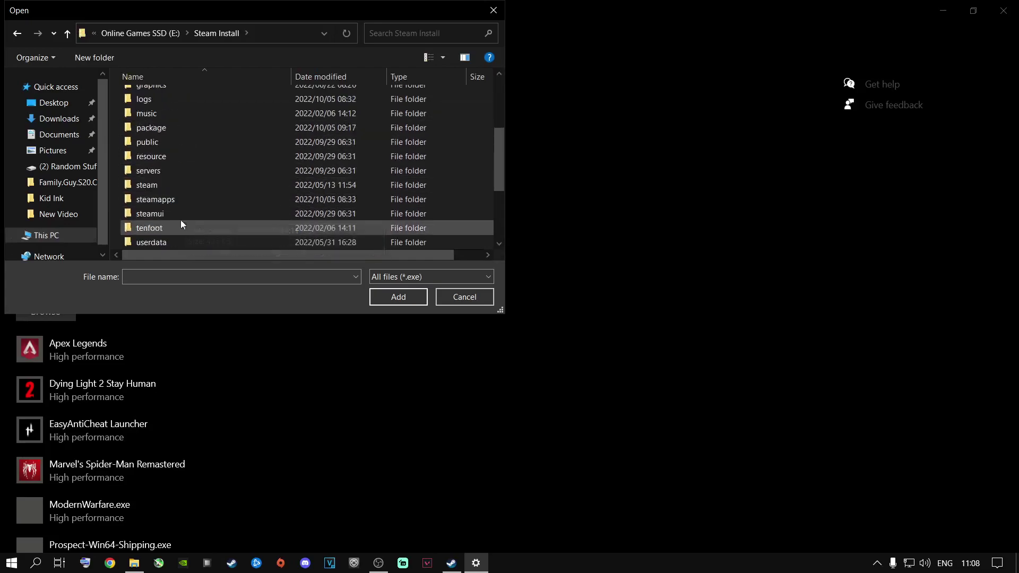
pyautogui.doubleClick(159, 204)
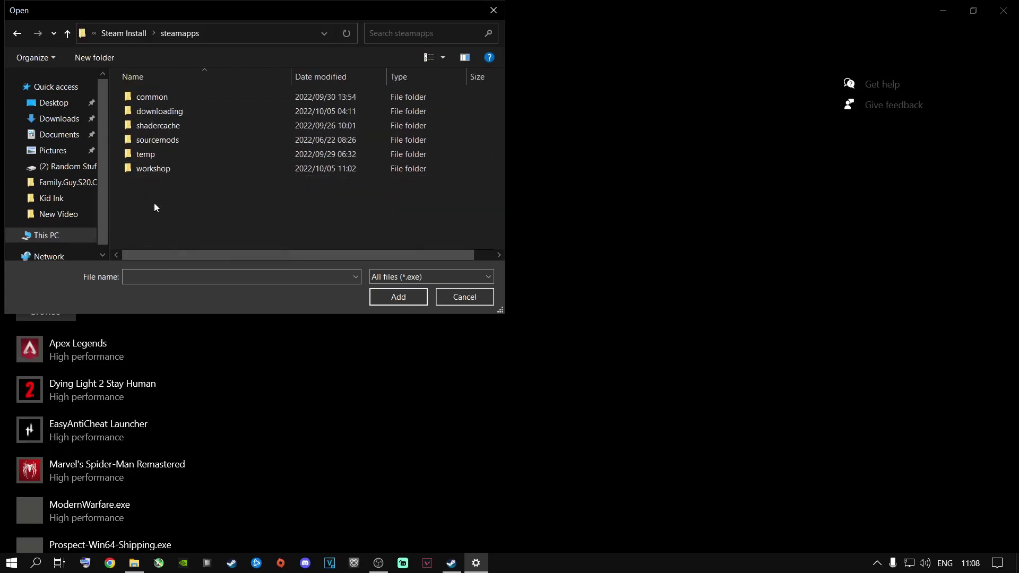
pyautogui.doubleClick(146, 97)
pyautogui.doubleClick(155, 97)
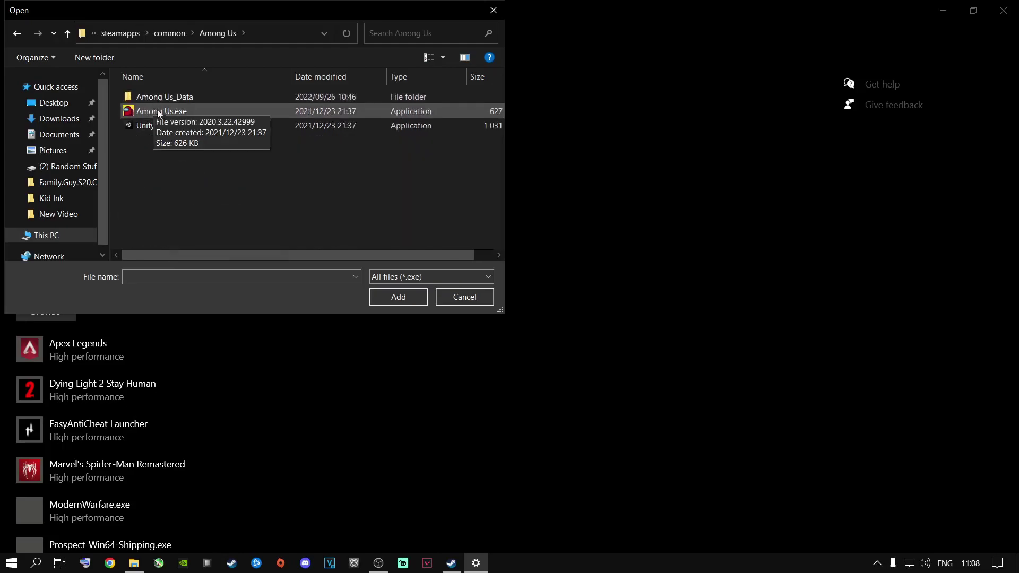
pyautogui.click(155, 116)
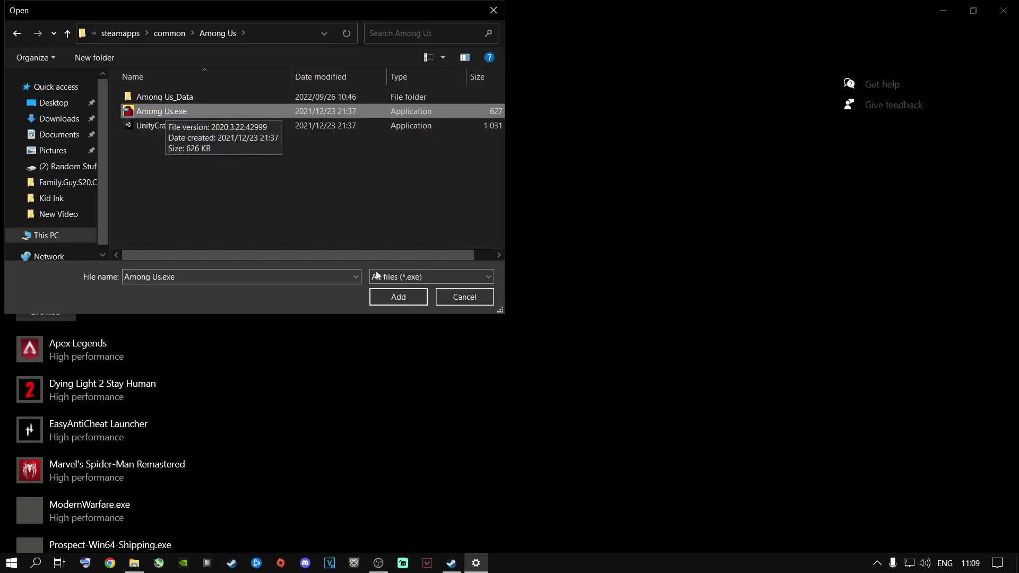
pyautogui.click(399, 296)
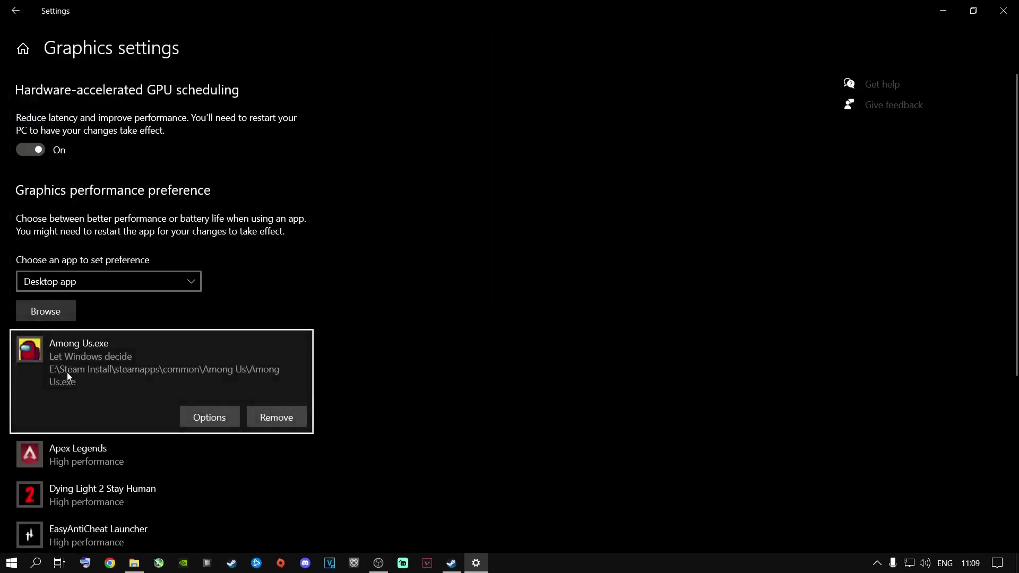
# Set Among Us.exe's graphics preference to High performance and save it.
pyautogui.click(203, 417)
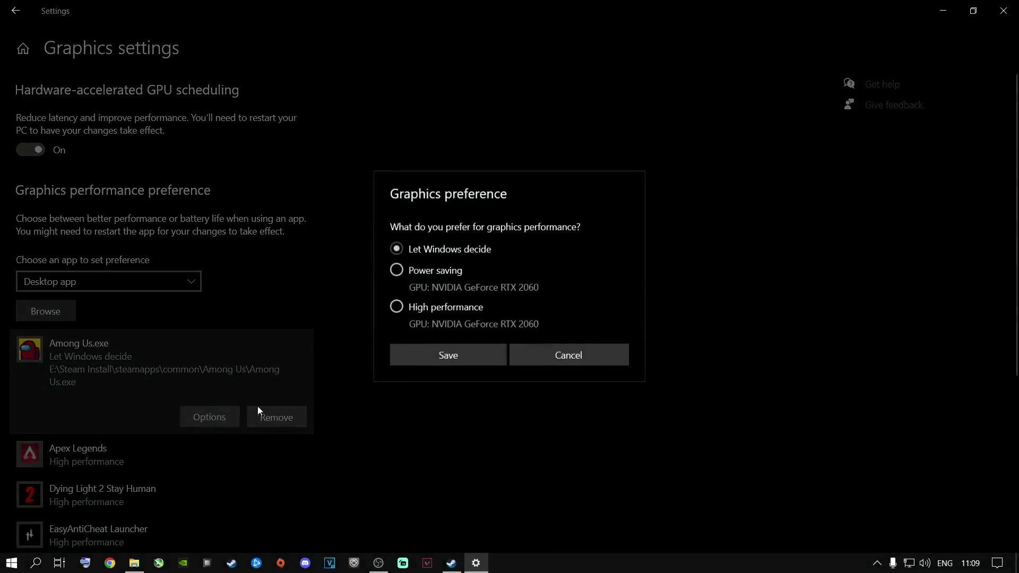
pyautogui.click(402, 308)
pyautogui.click(459, 355)
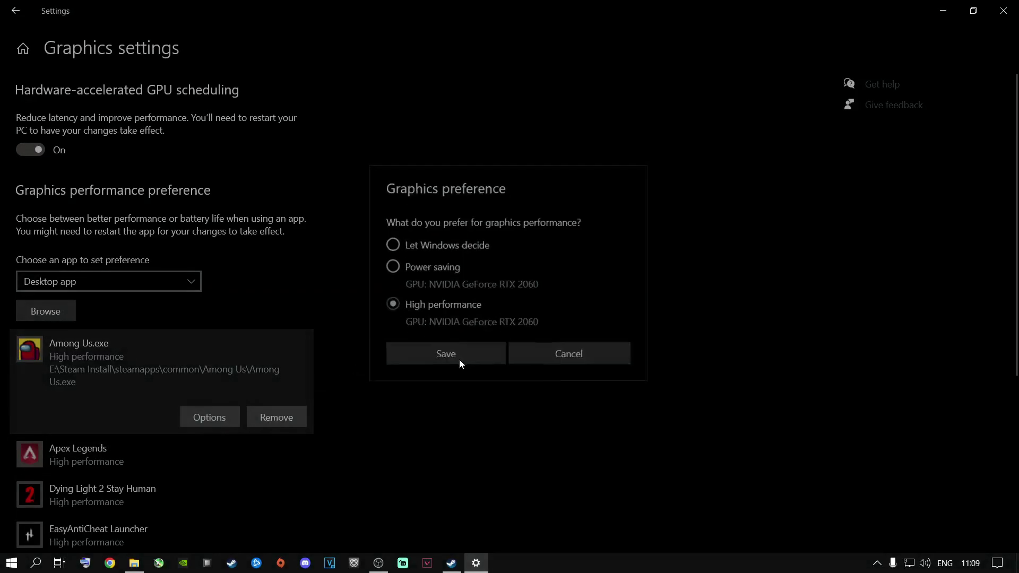
# Recheck that Among Us.exe is at High performance, then close Settings.
pyautogui.scroll(-5, 137, 376)
pyautogui.scroll(5, 123, 334)
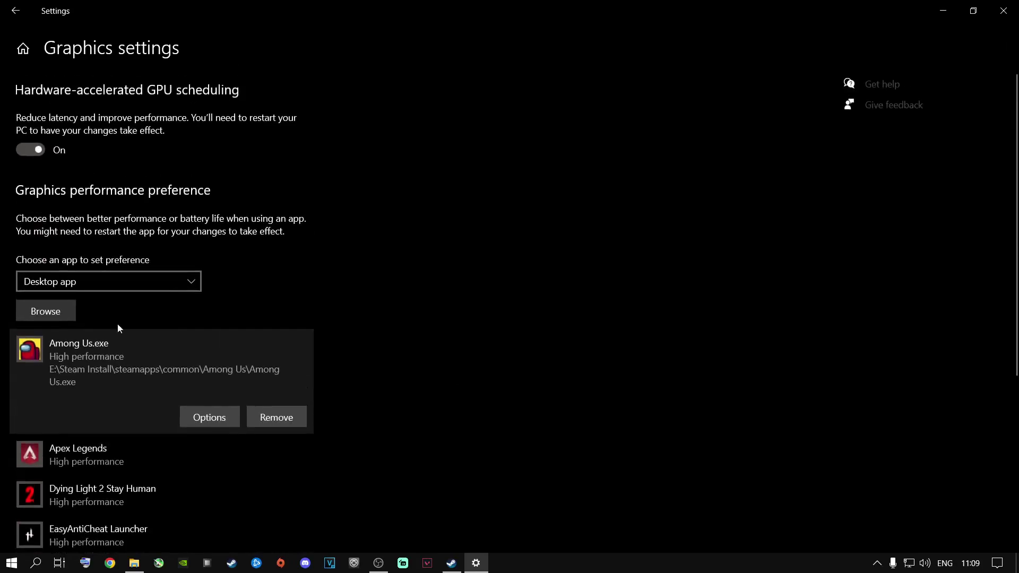
pyautogui.scroll(-5, 151, 374)
pyautogui.scroll(5, 152, 378)
pyautogui.click(209, 417)
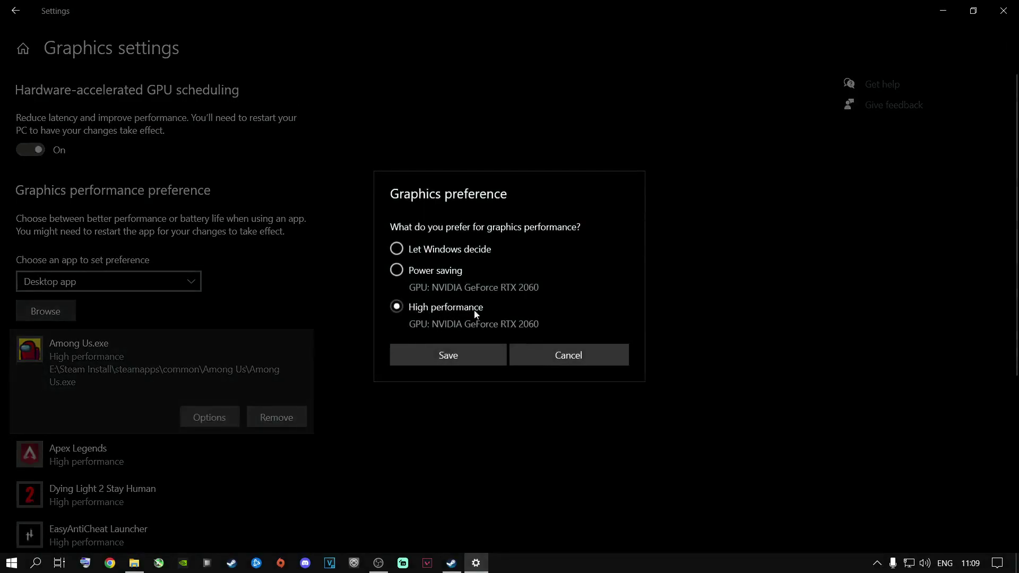
pyautogui.click(447, 364)
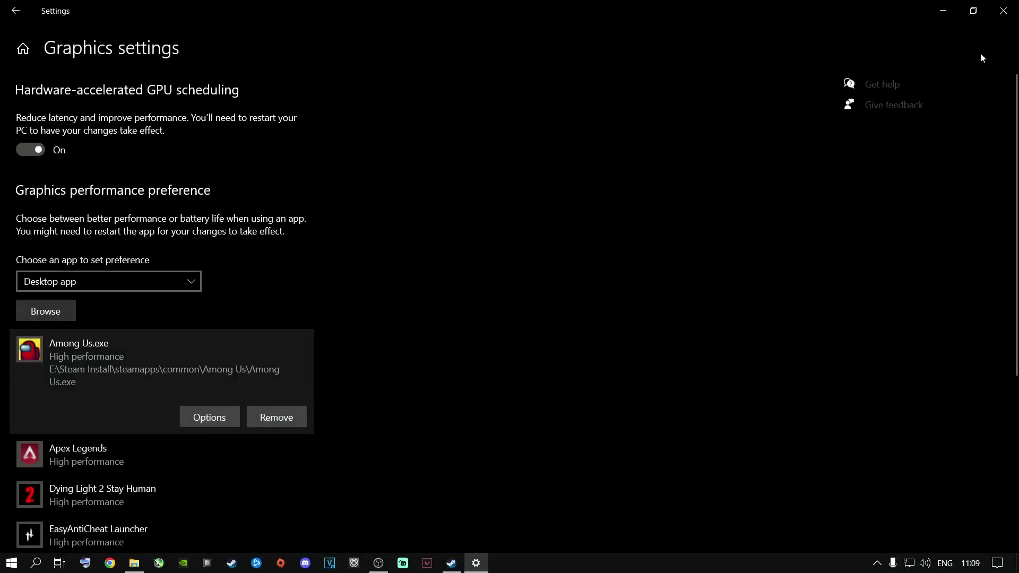
pyautogui.click(997, 13)
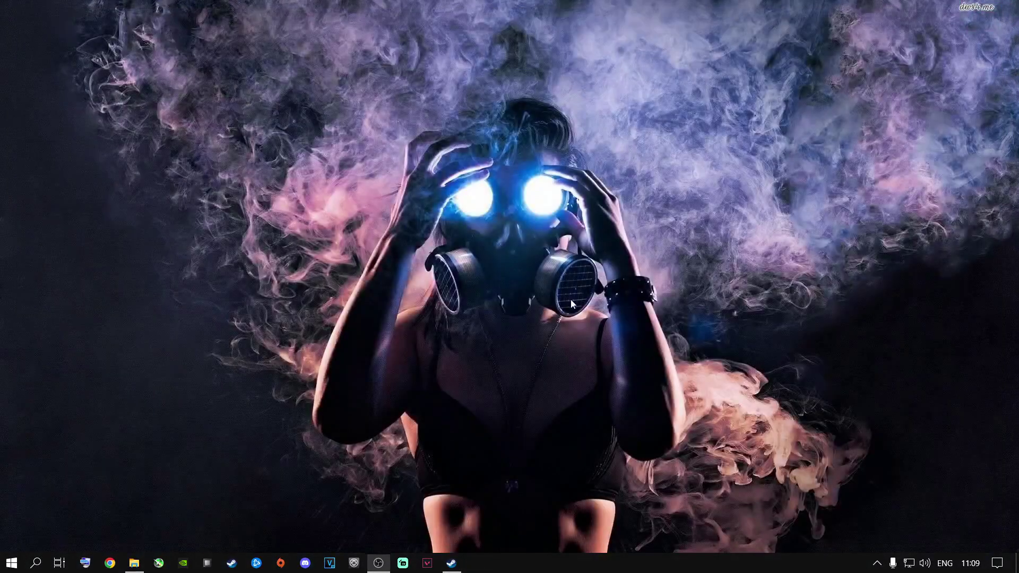
# Launch NVIDIA Control Panel, keep 'Use the advanced 3D image settings', and go to Manage 3D settings.
pyautogui.rightClick(437, 253)
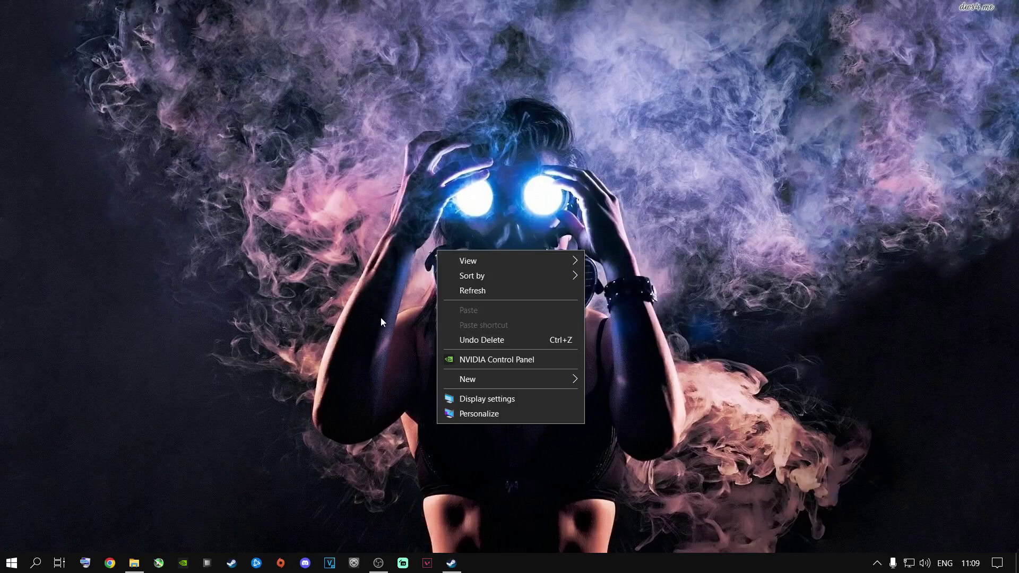
pyautogui.click(489, 361)
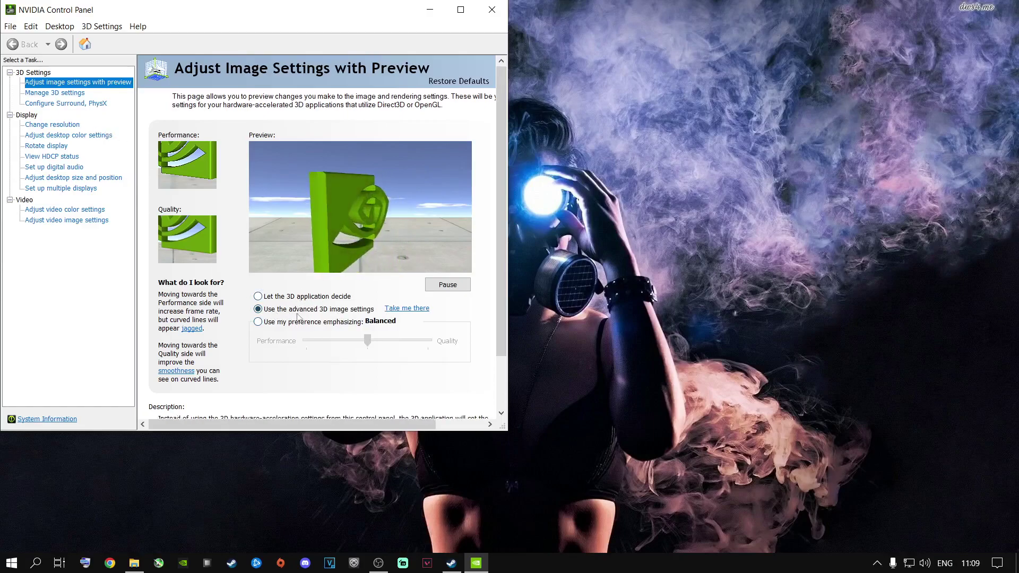
pyautogui.click(374, 321)
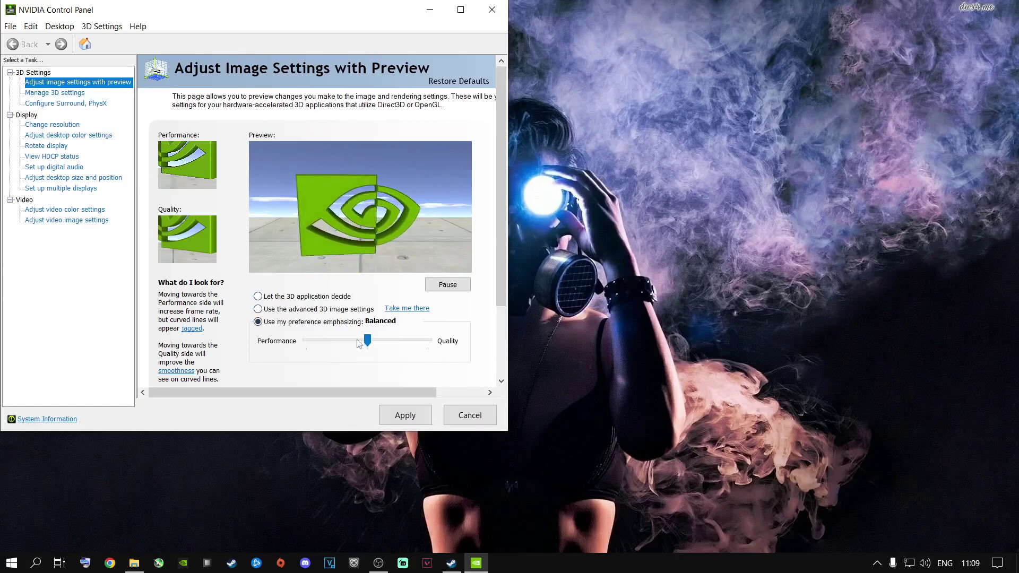
pyautogui.click(270, 310)
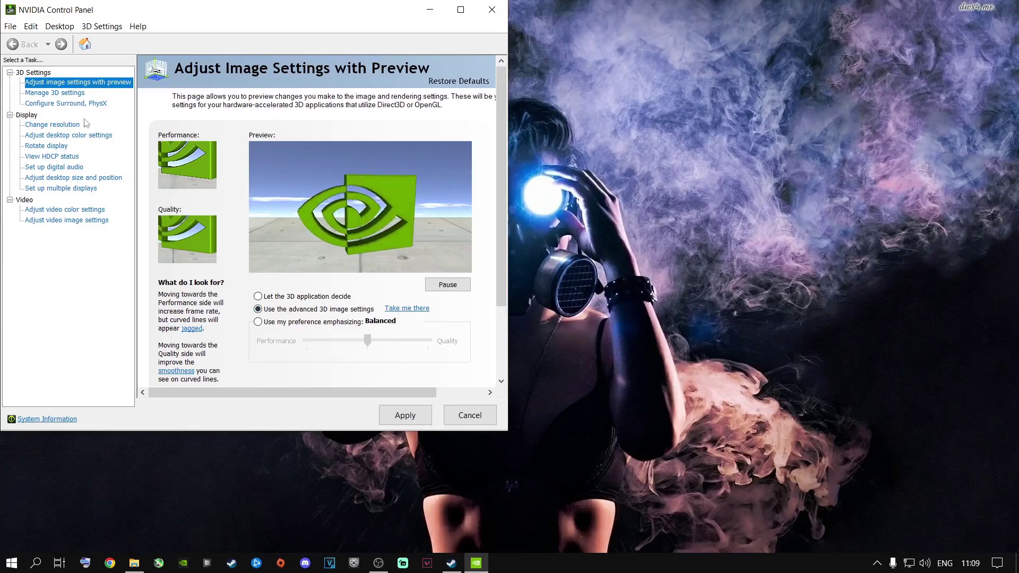
pyautogui.click(49, 94)
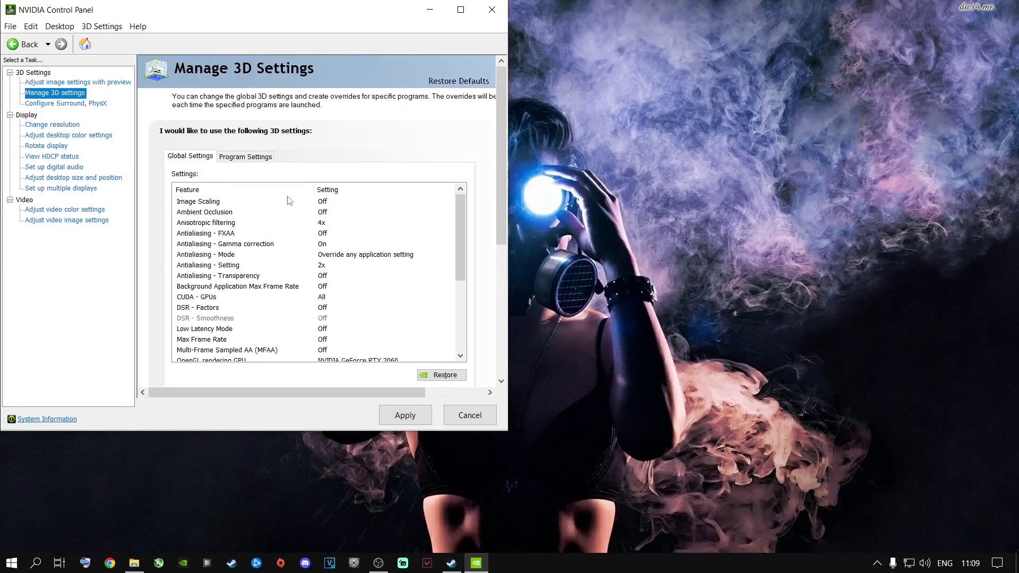
# Show the Program Settings list for Apex Legends (r5apex.exe), all features on global settings.
pyautogui.click(252, 160)
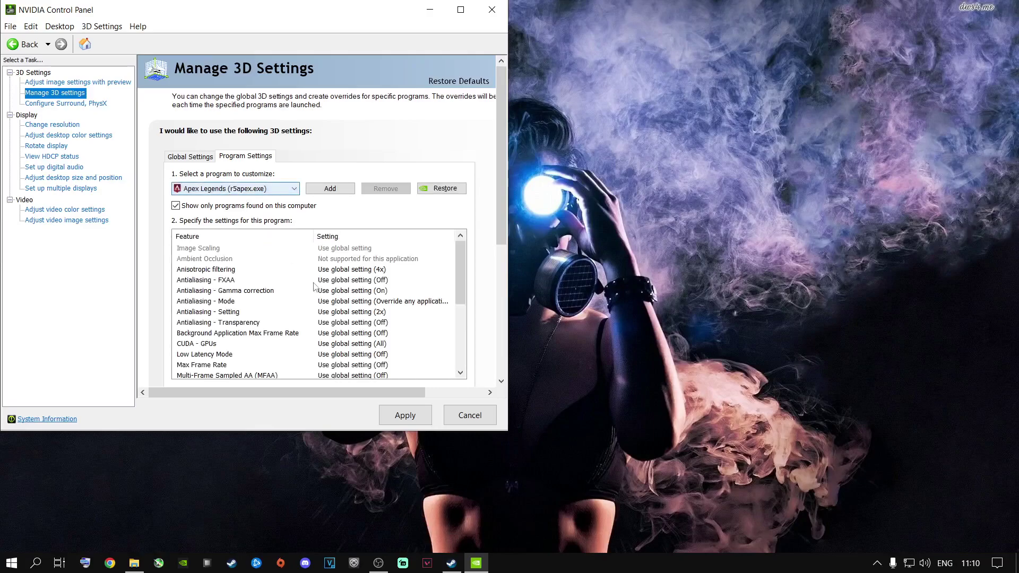
pyautogui.scroll(-4, 360, 303)
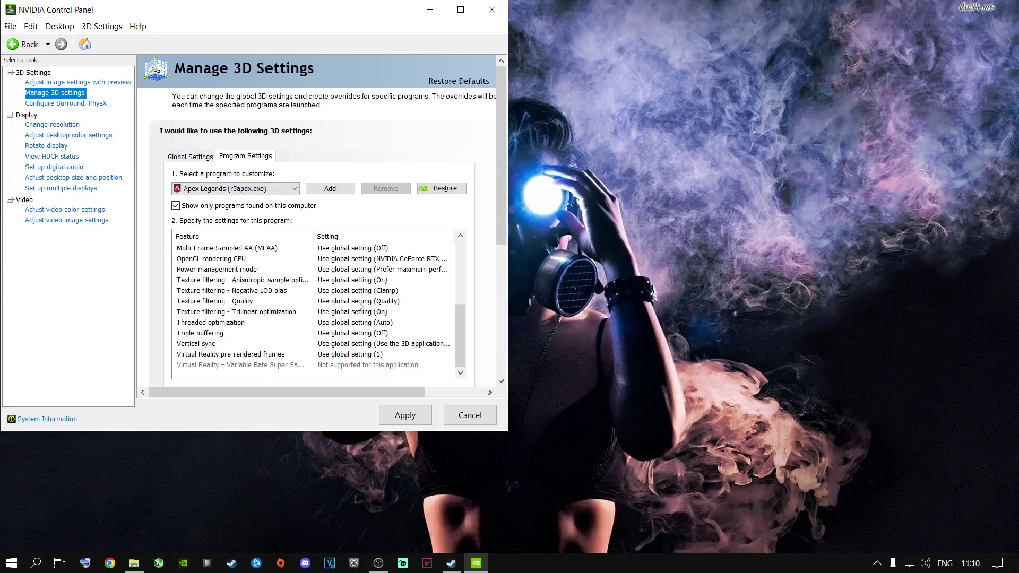
pyautogui.scroll(4, 355, 308)
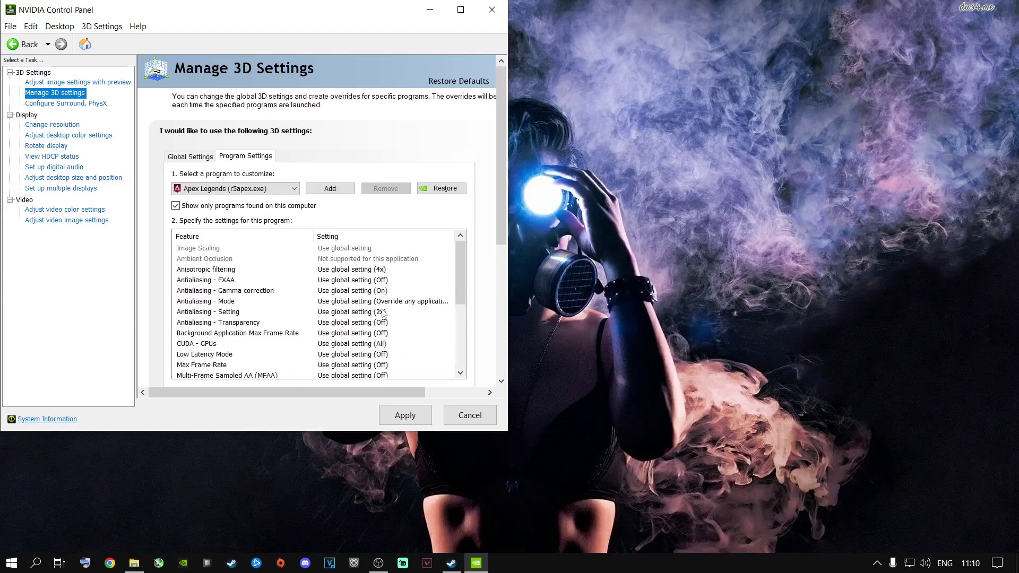